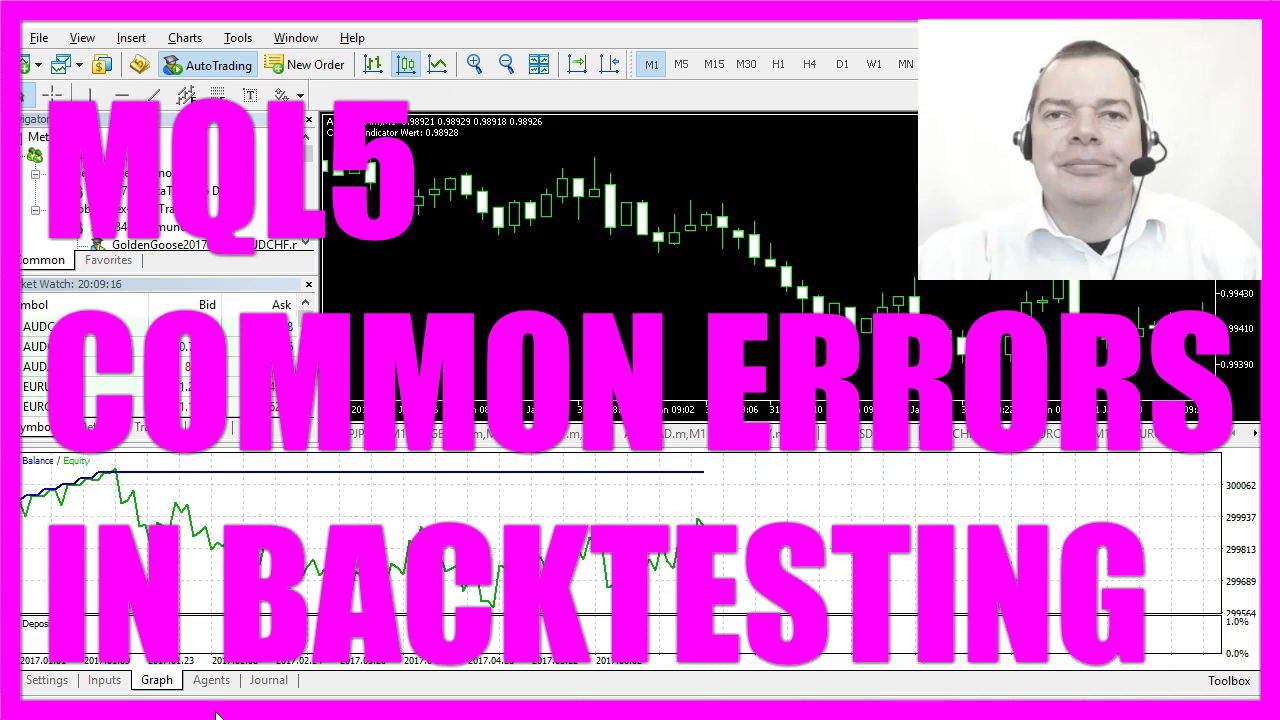
Highlight the customer's complaint that Forex Trading Framework did not work as shown.
click(660, 562)
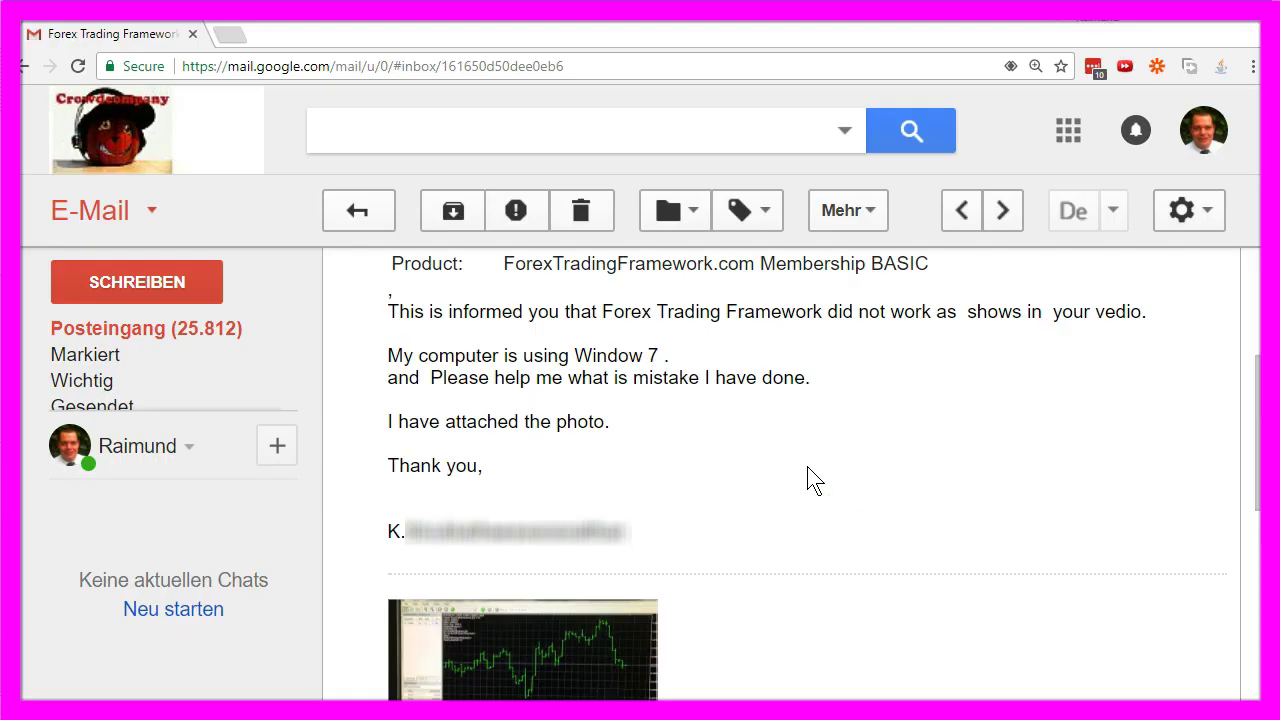
drag(1148, 312, 566, 312)
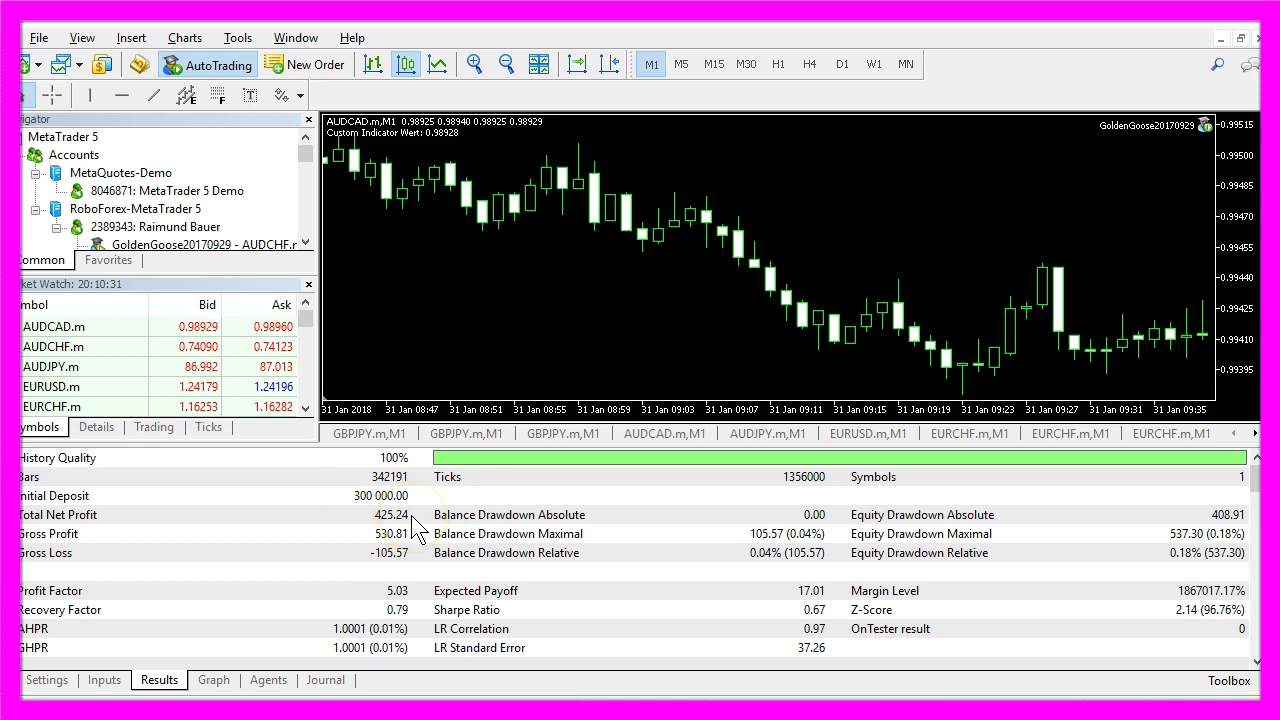
Change the Trading Risk input from 1 to 10 and run a new AUDCAD.m 2017 backtest.
click(47, 680)
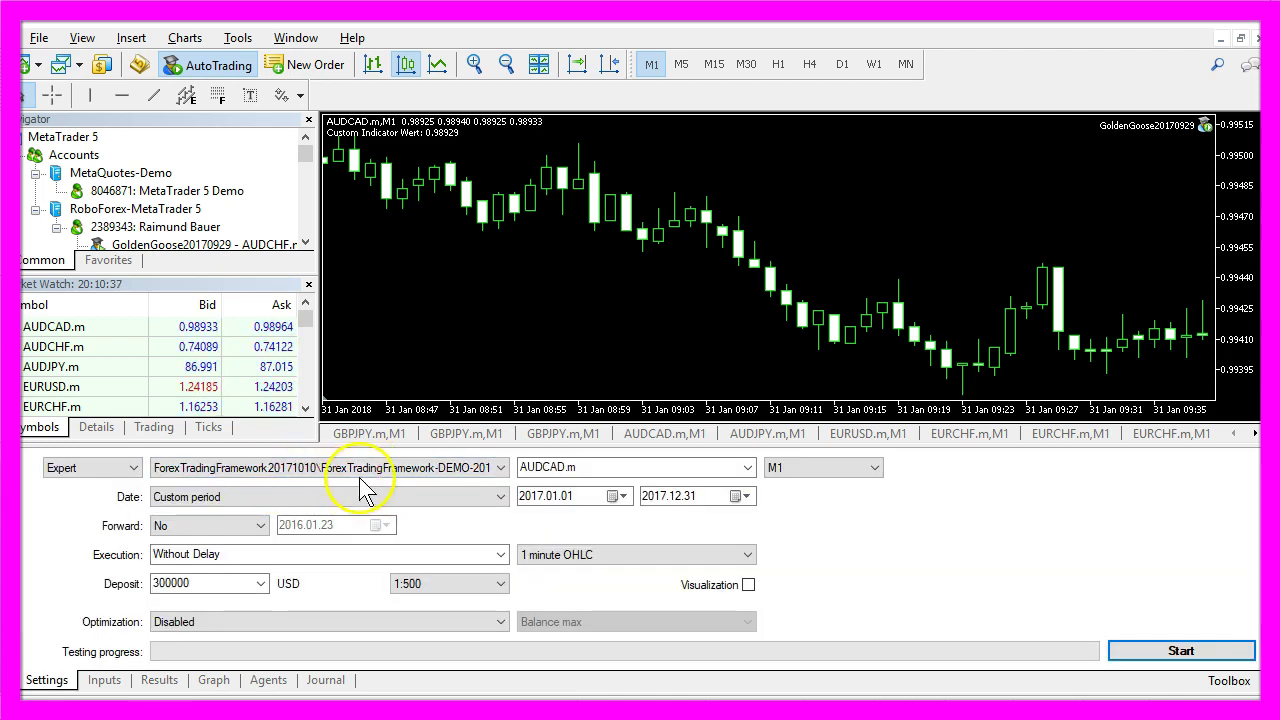
click(104, 681)
click(133, 503)
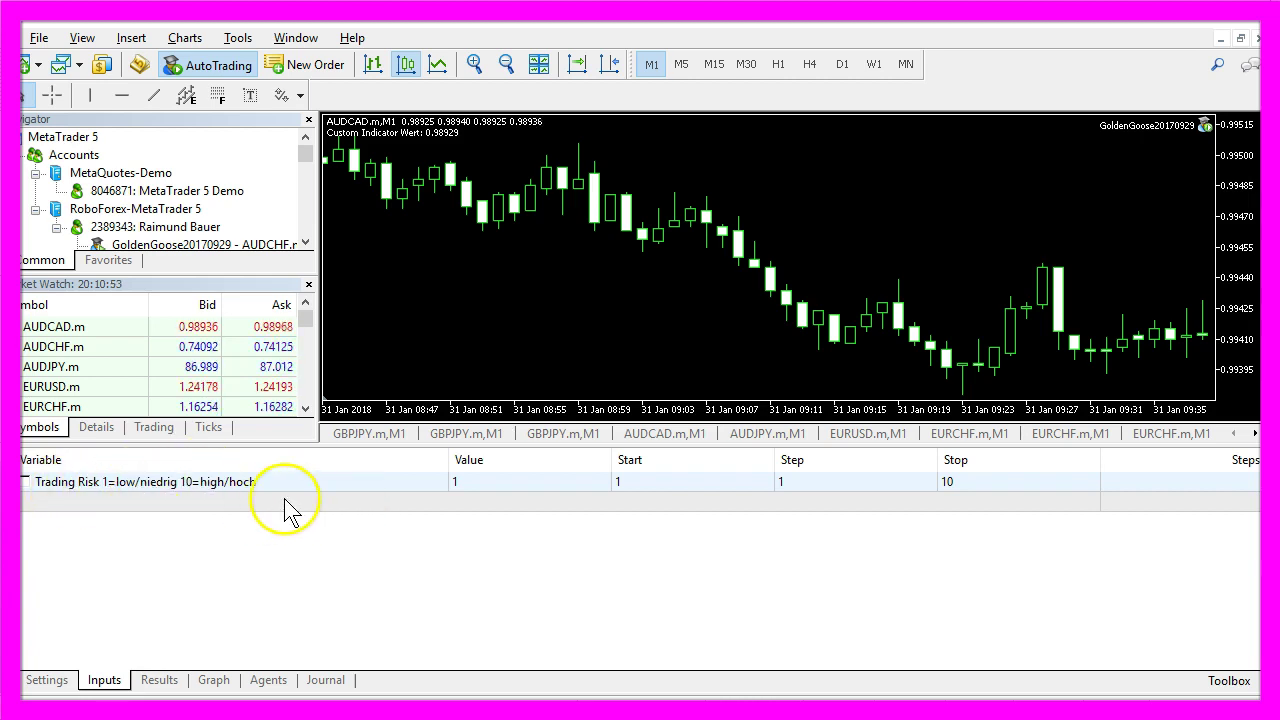
double_click(470, 481)
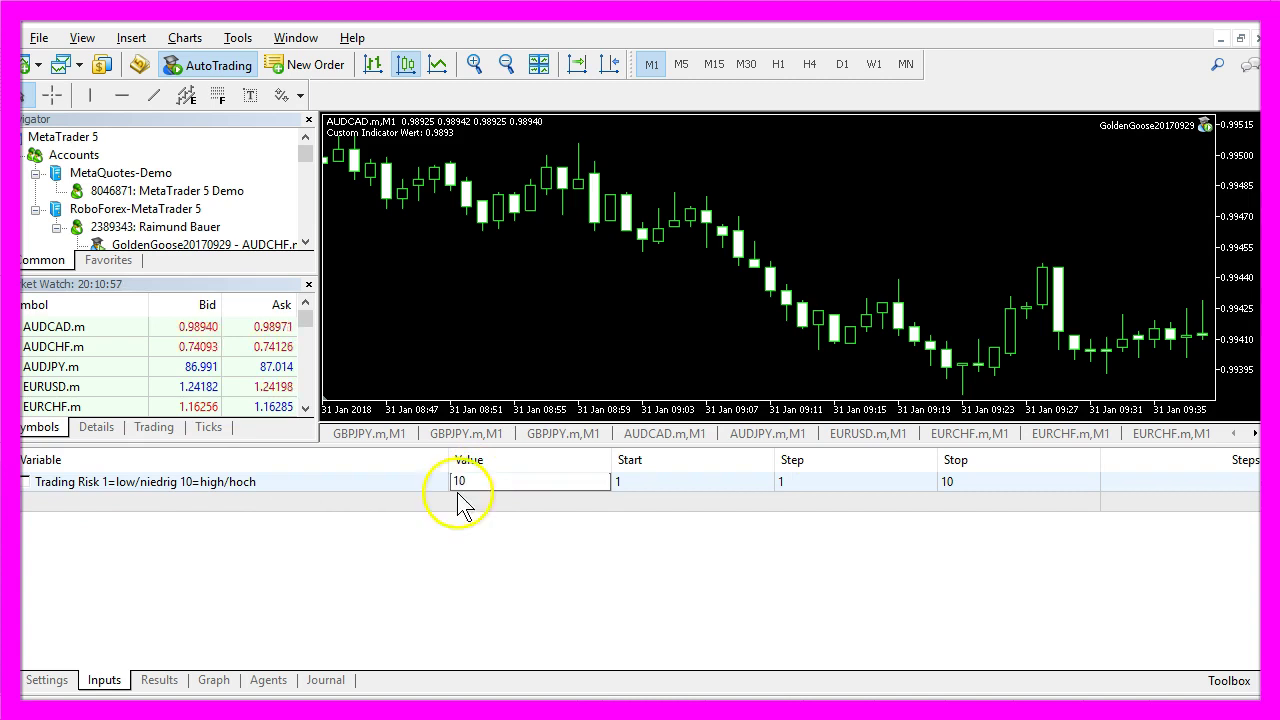
text(10)
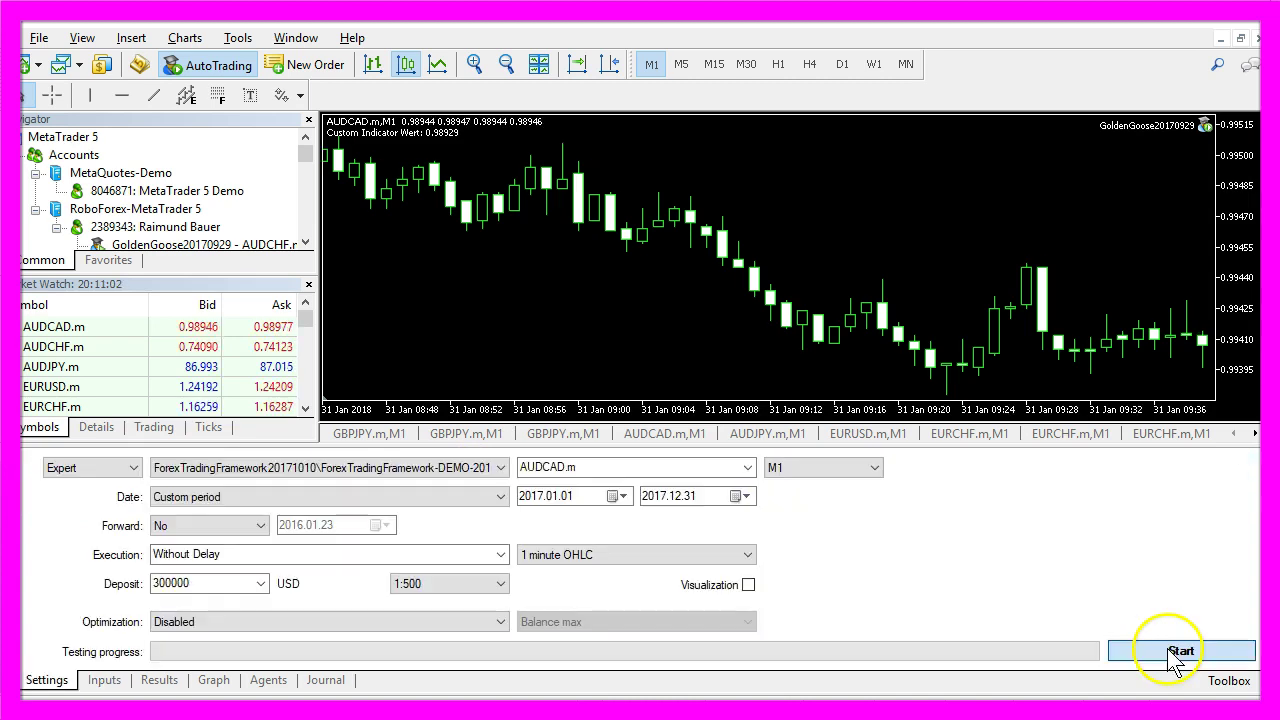
click(1150, 652)
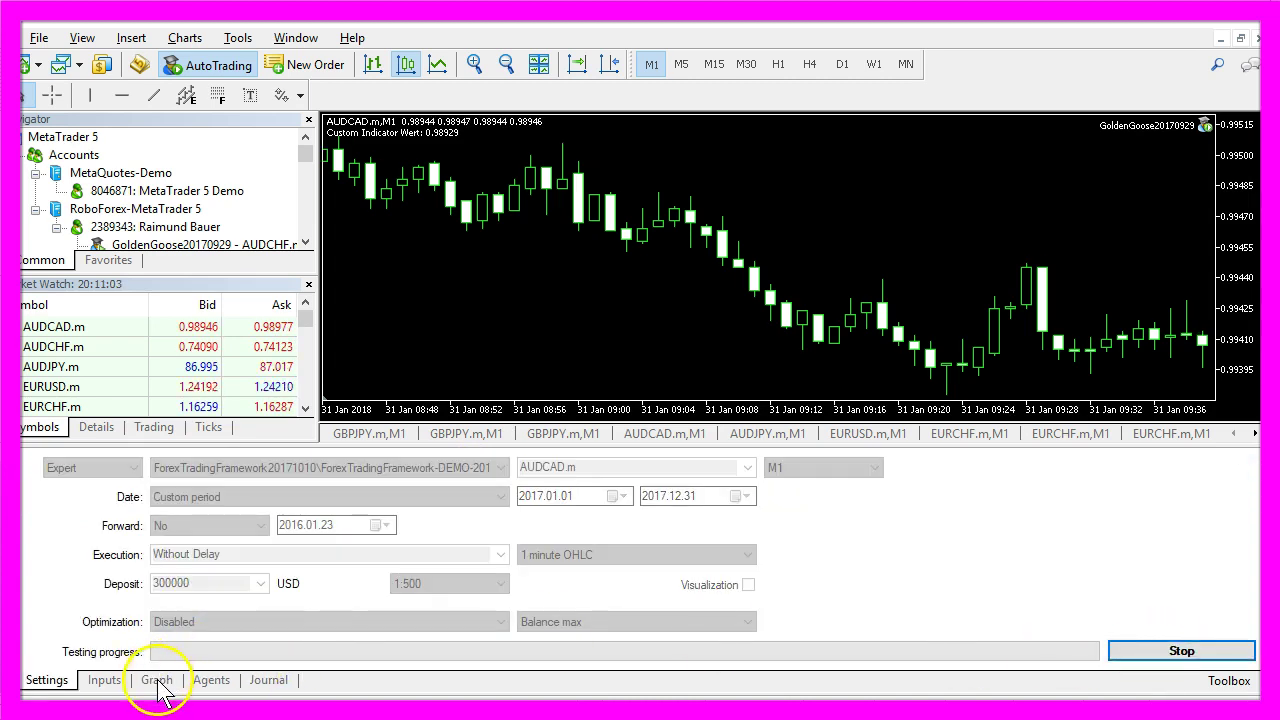
click(156, 681)
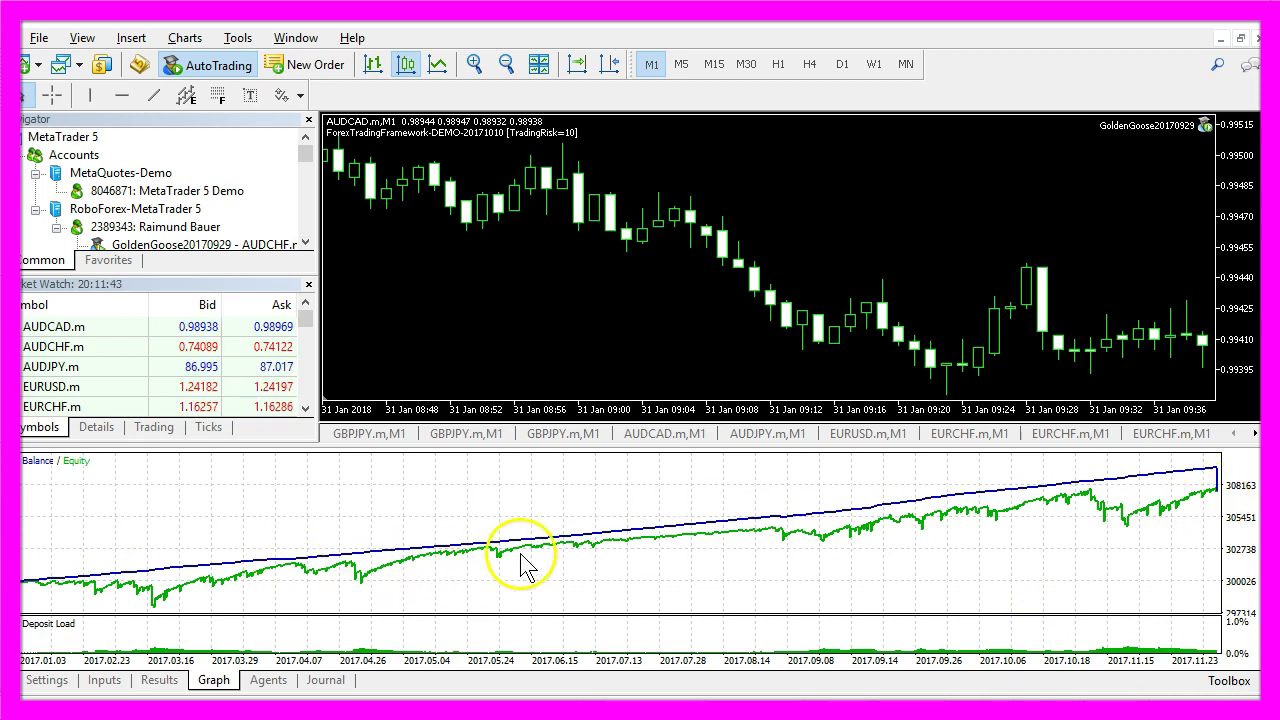
Check the risk-10 results (7 720.24 net profit, profit factor 4.80), then return to the settings.
click(163, 681)
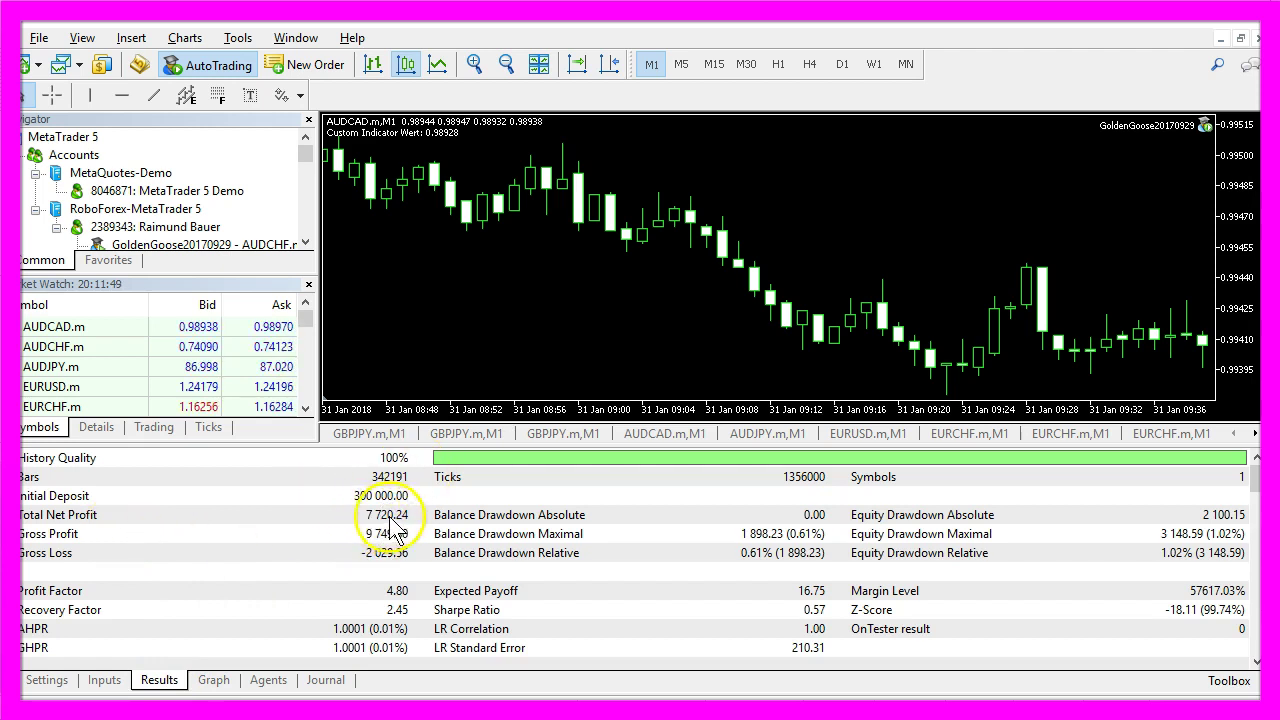
click(104, 680)
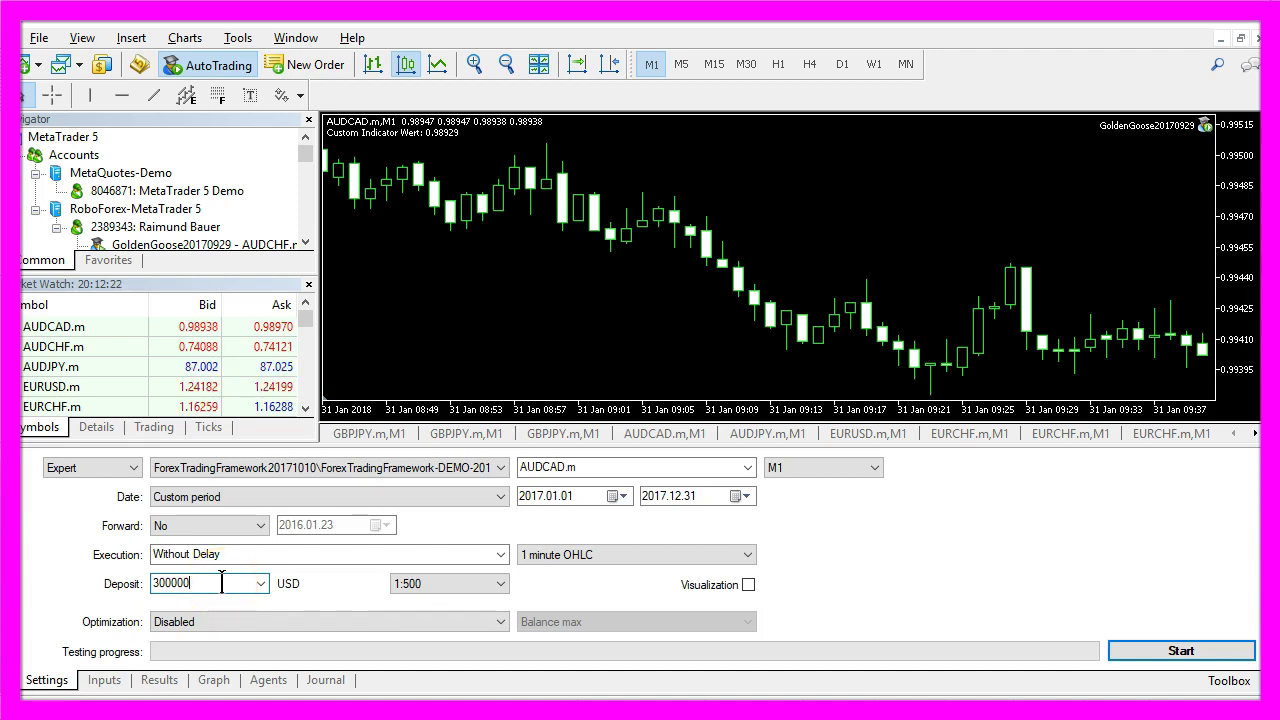
Cut the deposit down to 30 USD and run the backtest.
drag(214, 584, 23, 590)
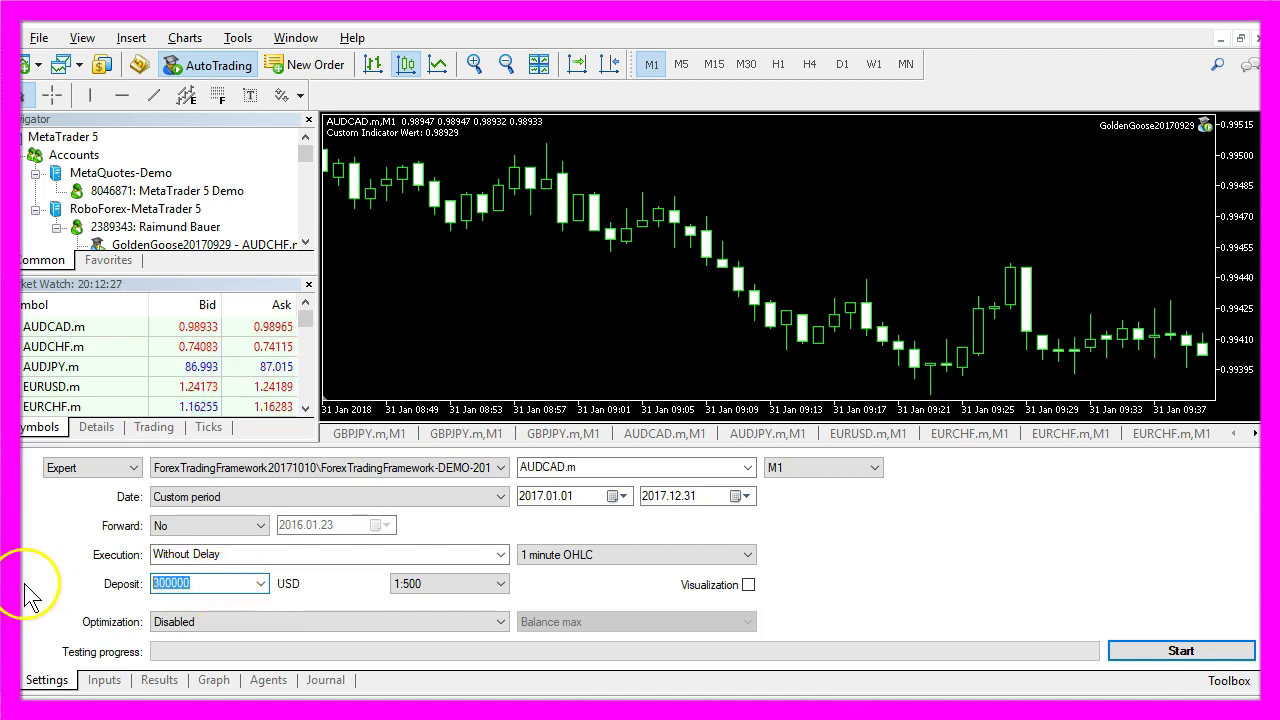
drag(166, 584, 238, 590)
key(Delete)
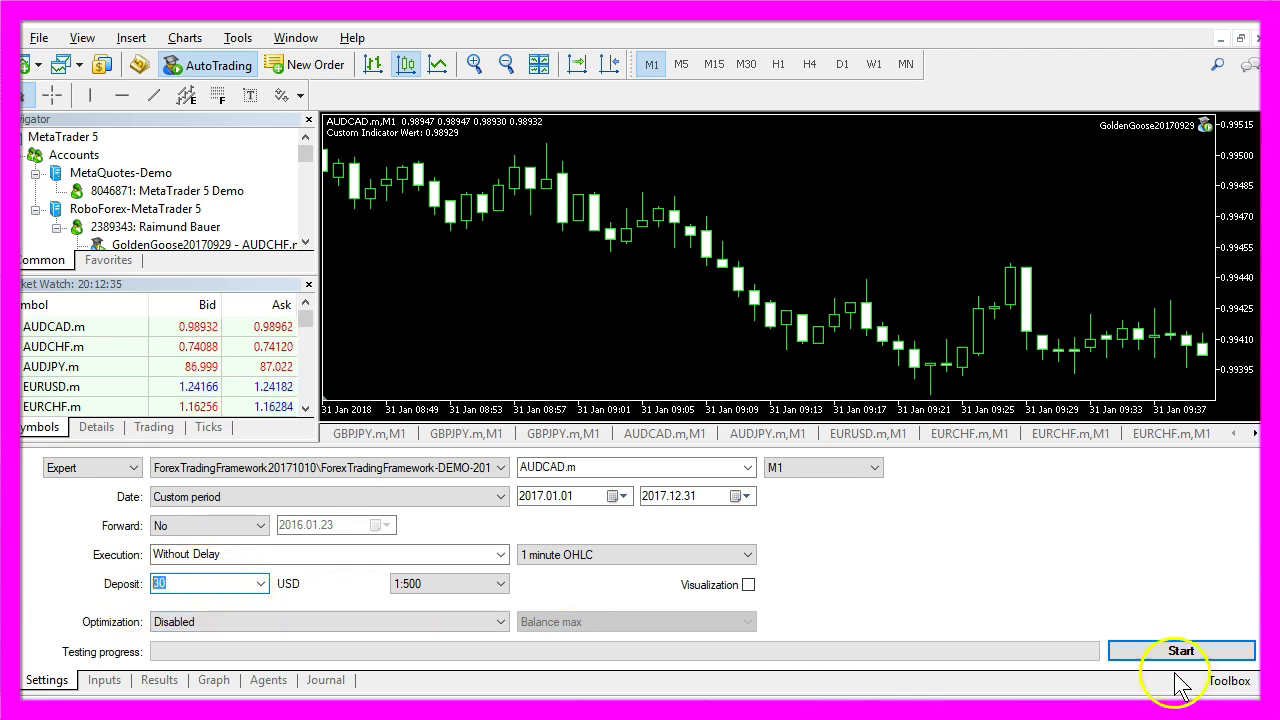
click(1180, 651)
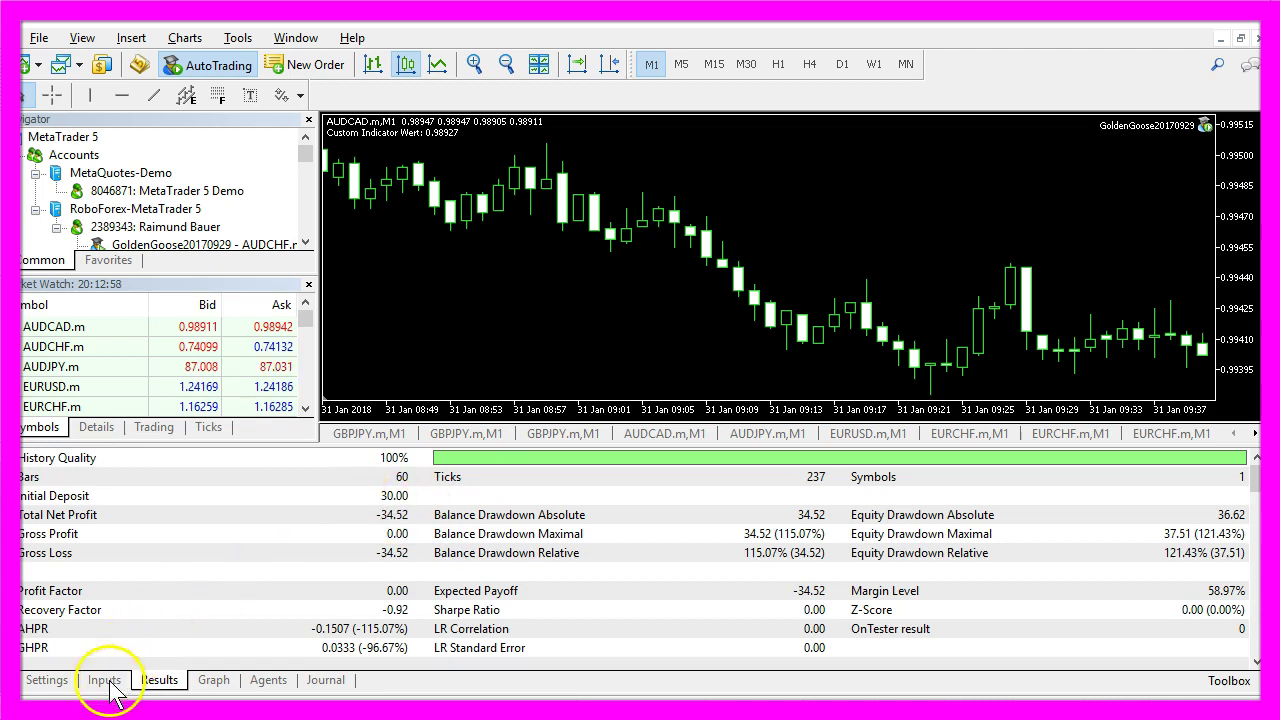
Rerun the backtest with a 300 USD deposit and view its losing balance curve.
click(47, 680)
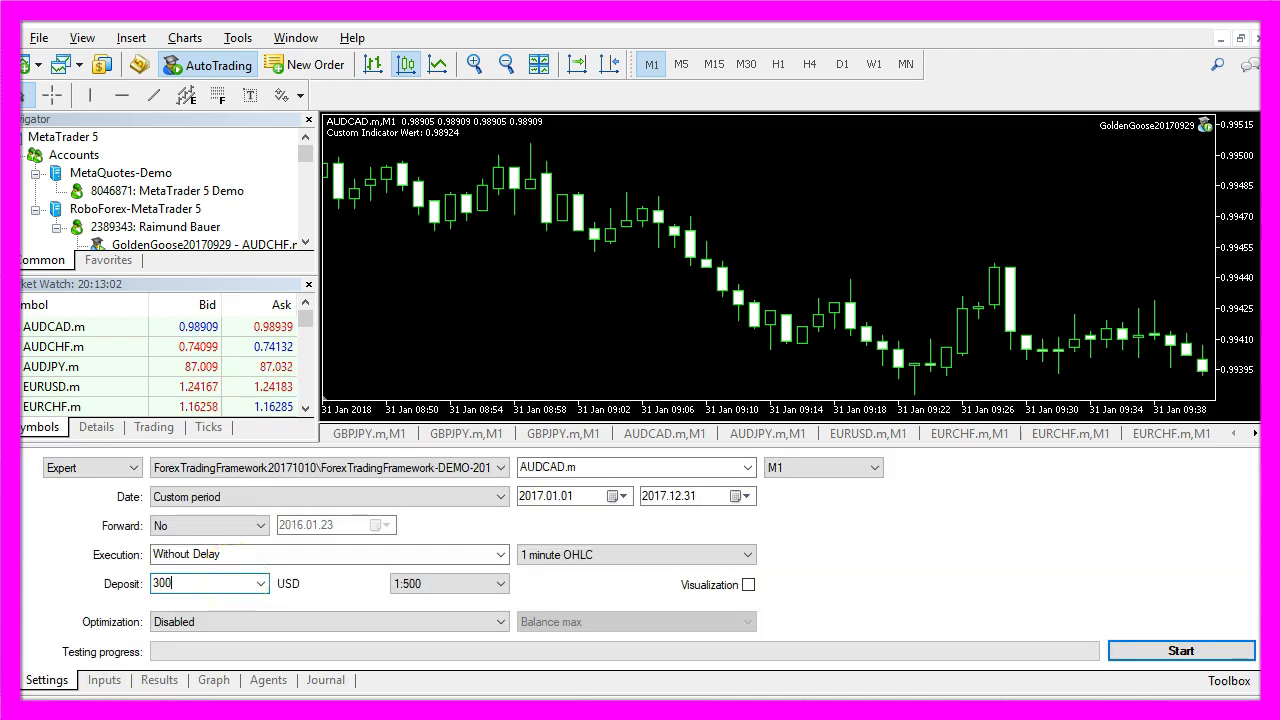
click(1181, 651)
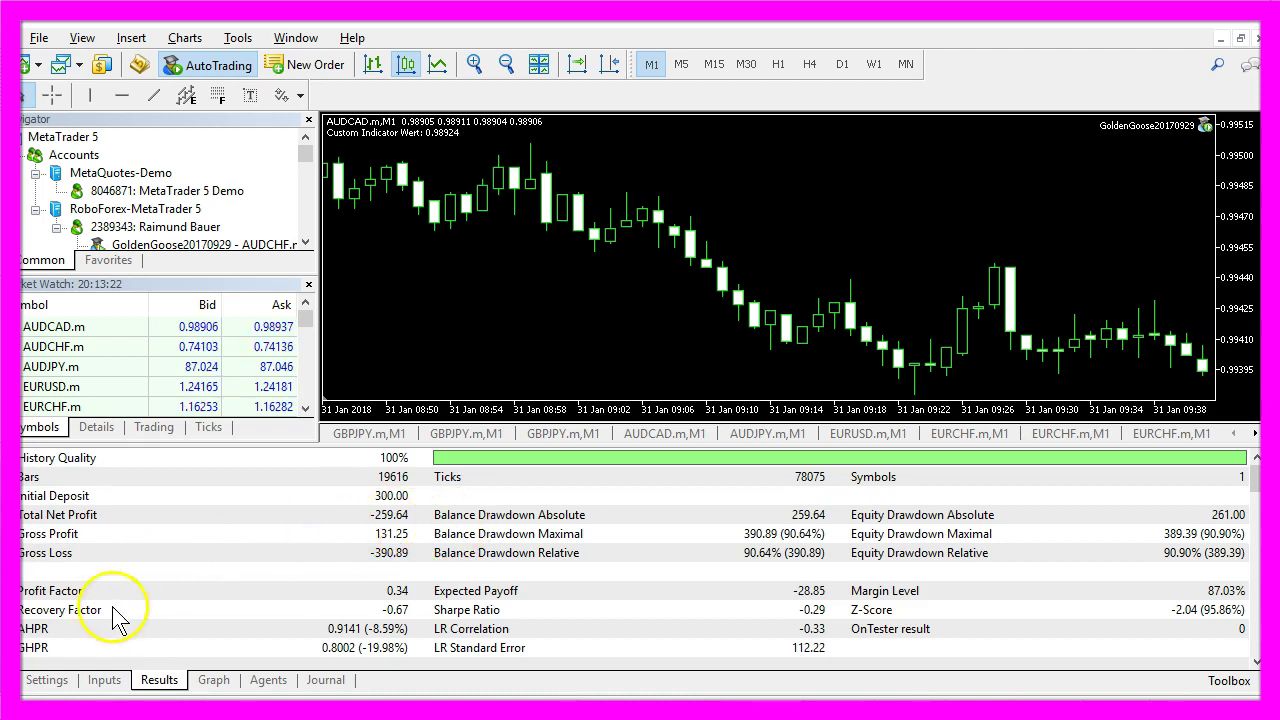
click(213, 680)
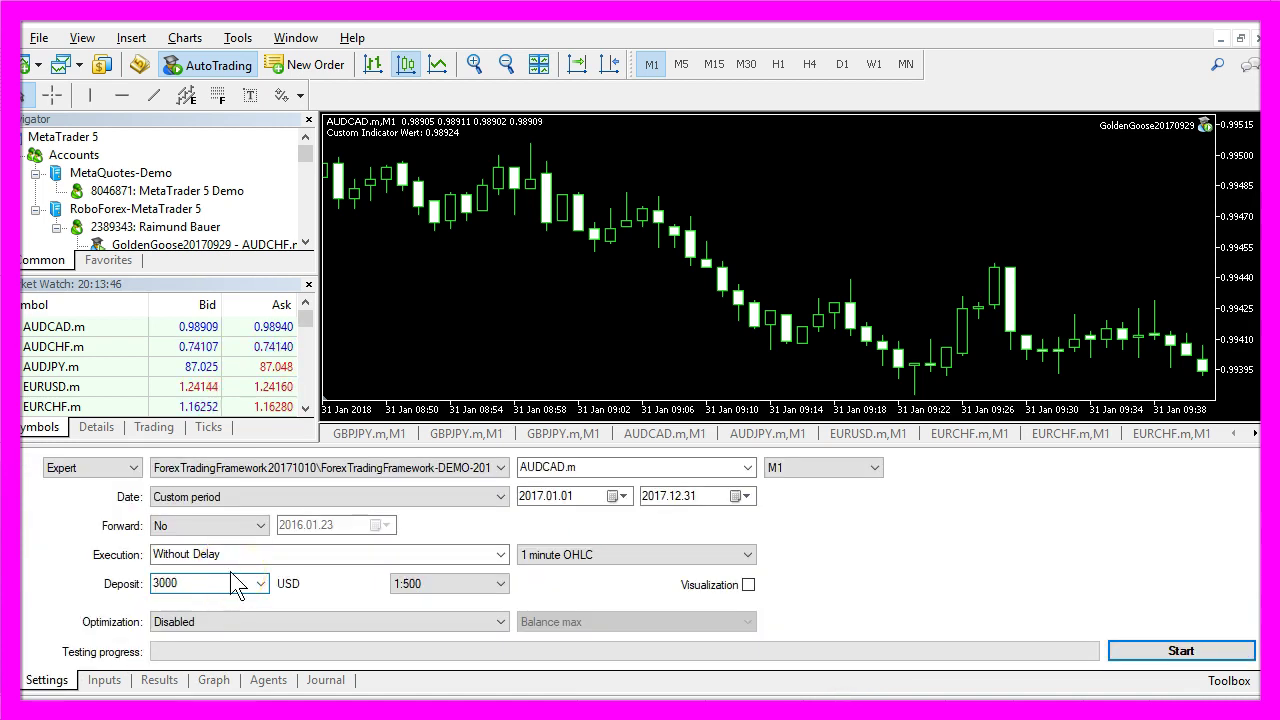
Run the 3000 USD deposit backtest and review its 7 720.24 net profit and equity curve.
click(1140, 653)
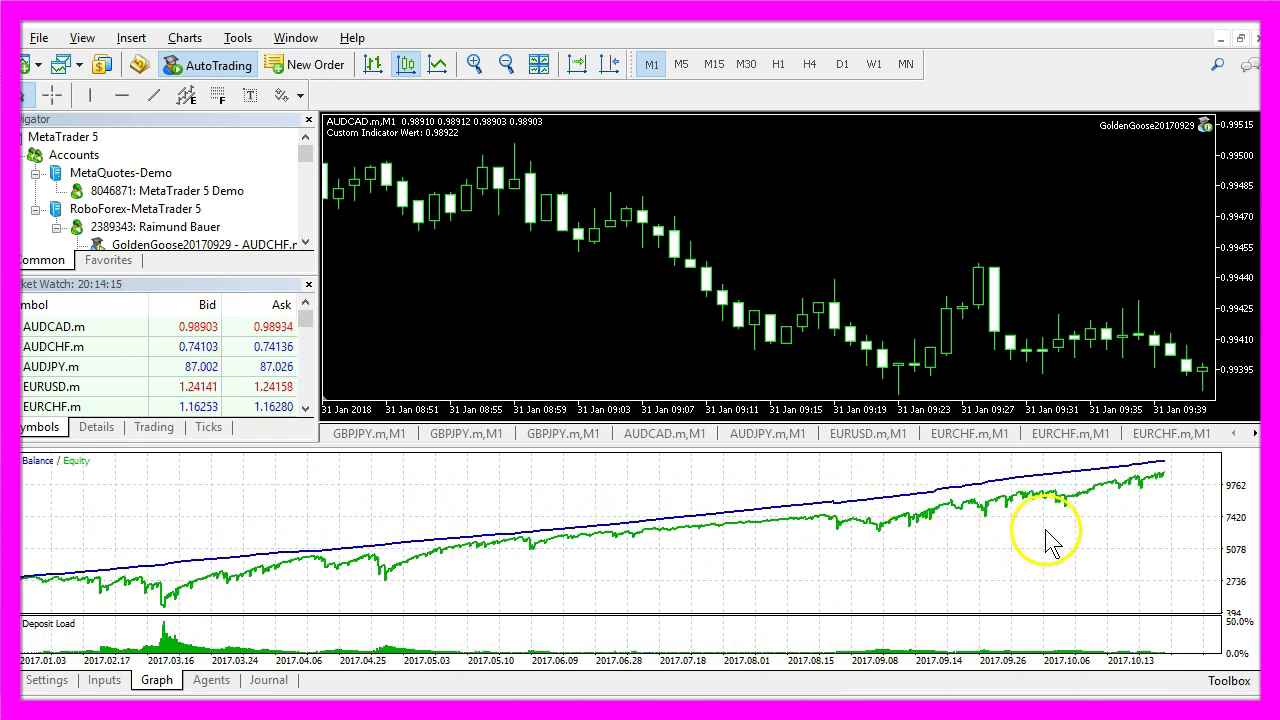
click(45, 680)
double_click(210, 582)
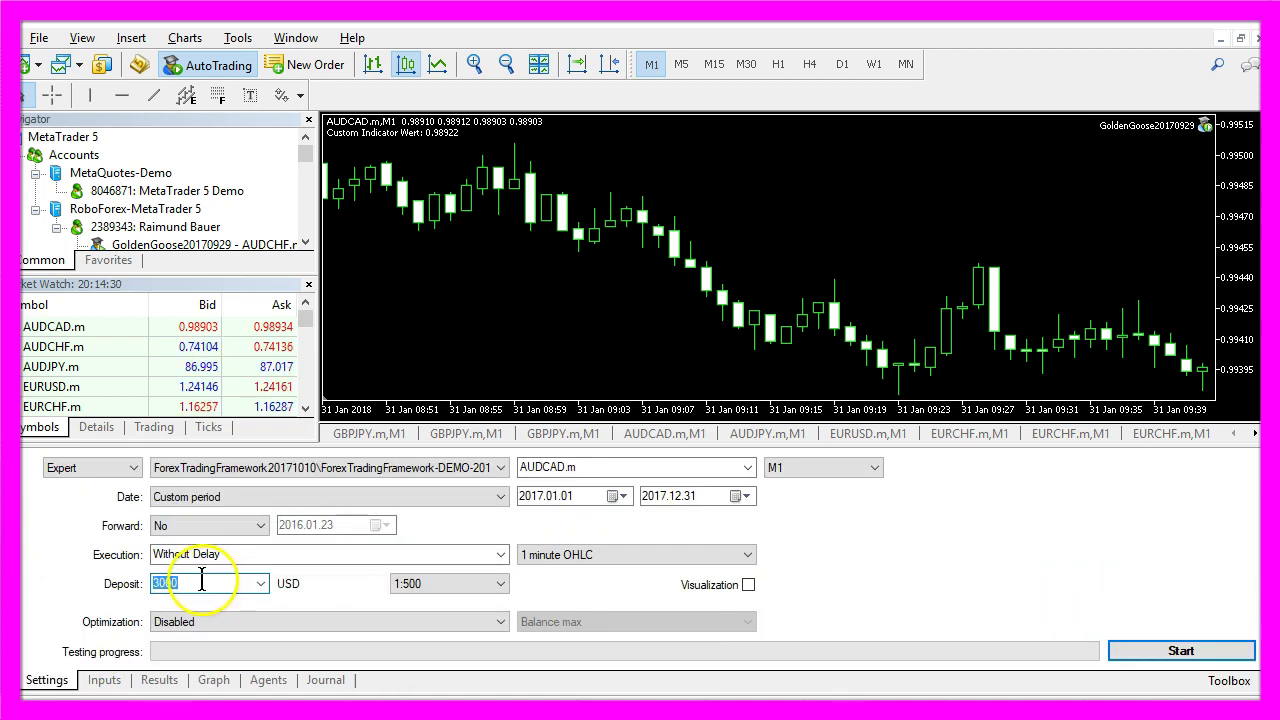
click(159, 680)
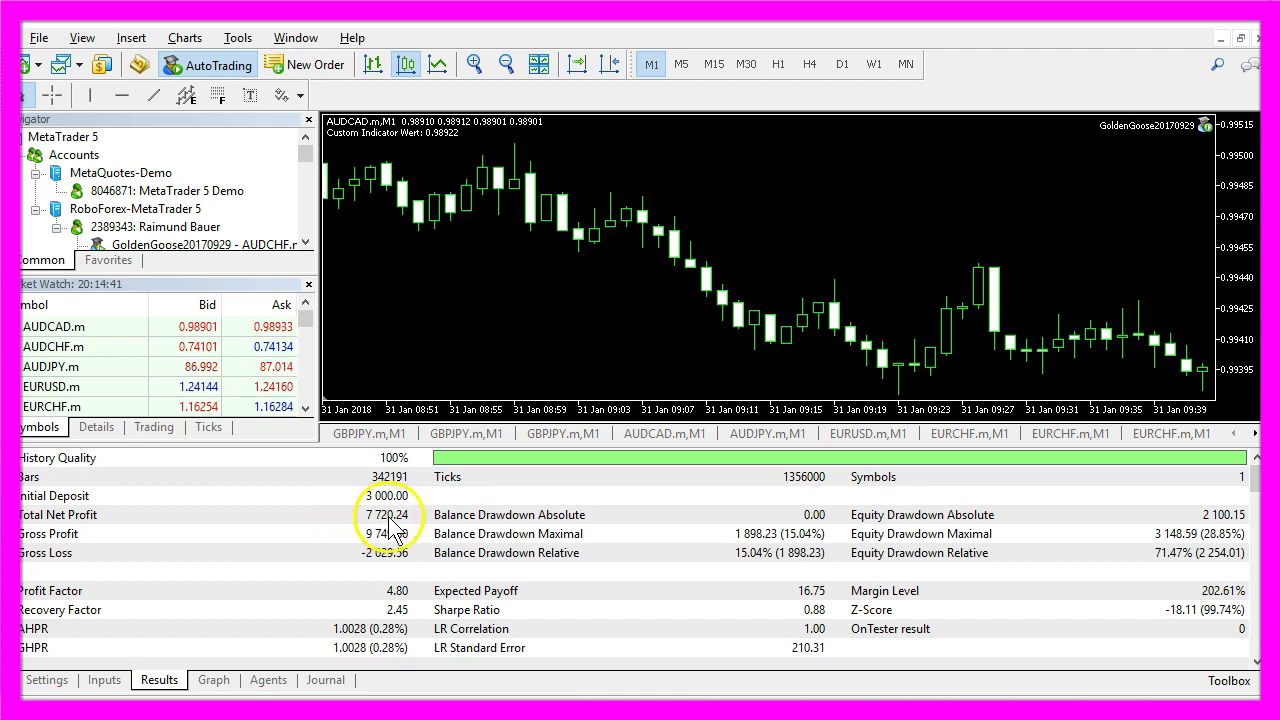
click(213, 680)
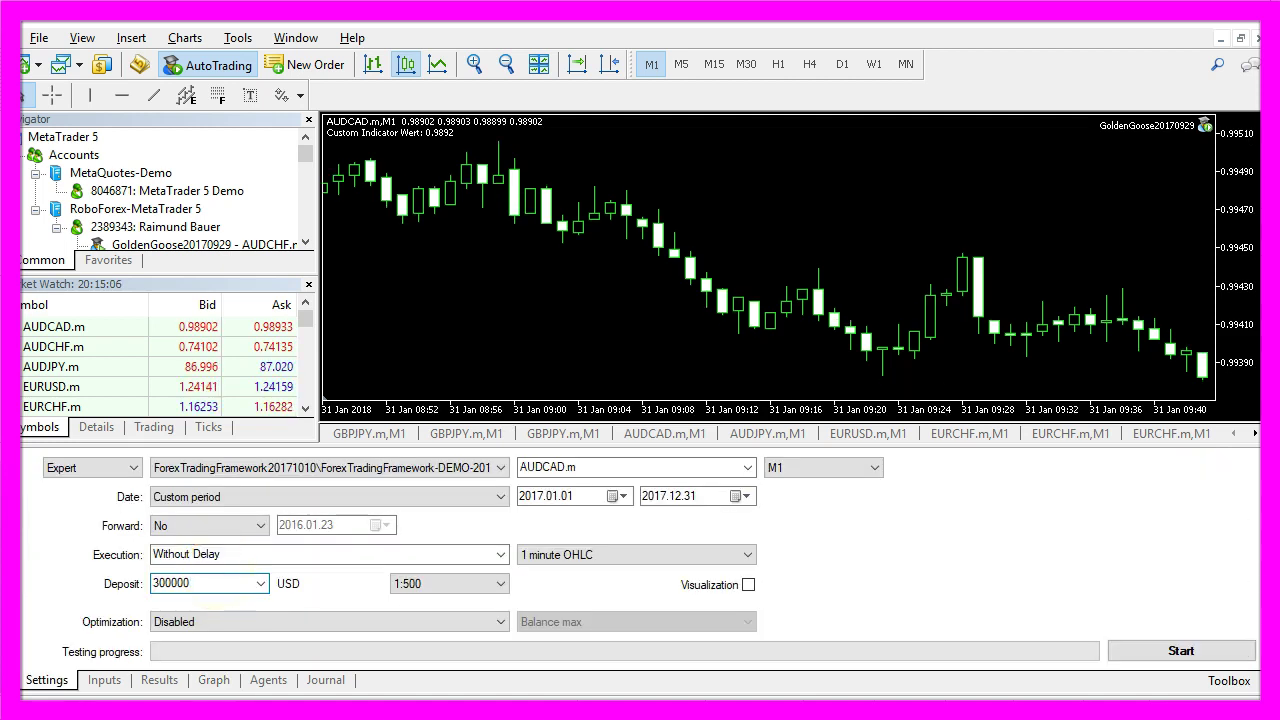
Try Every tick, then Open prices only modelling, and start a backtest.
double_click(229, 593)
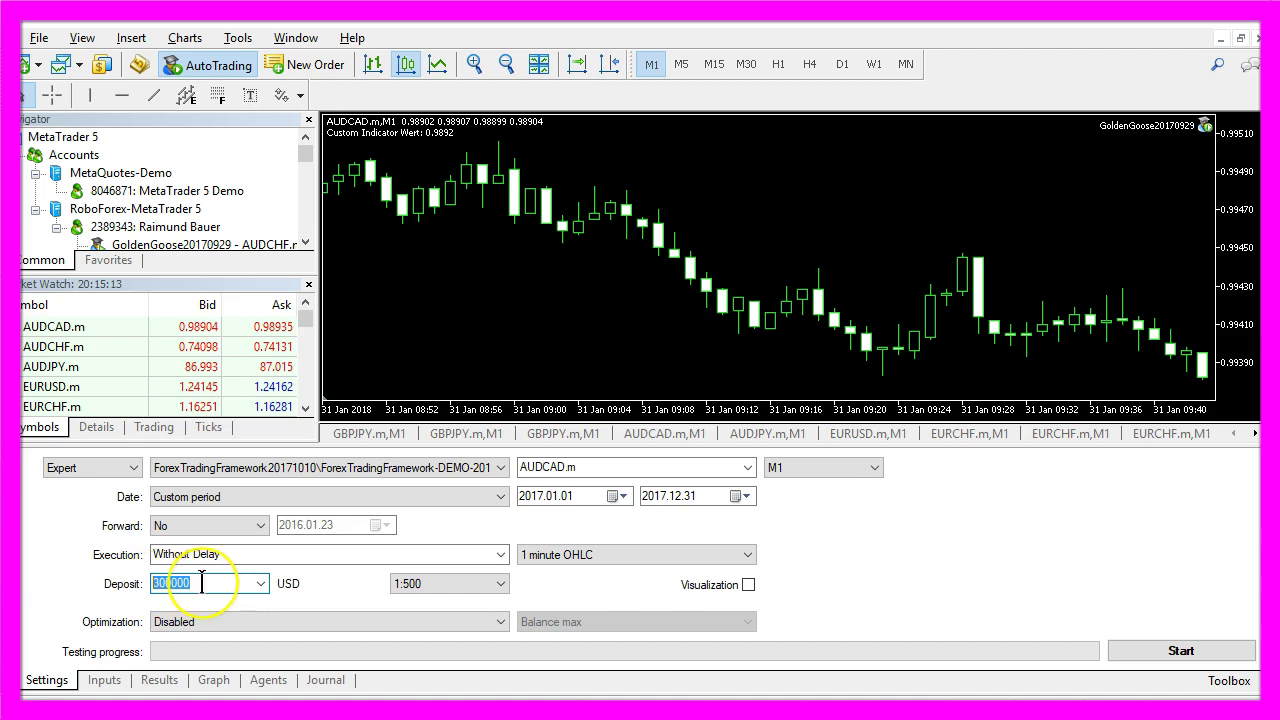
click(632, 556)
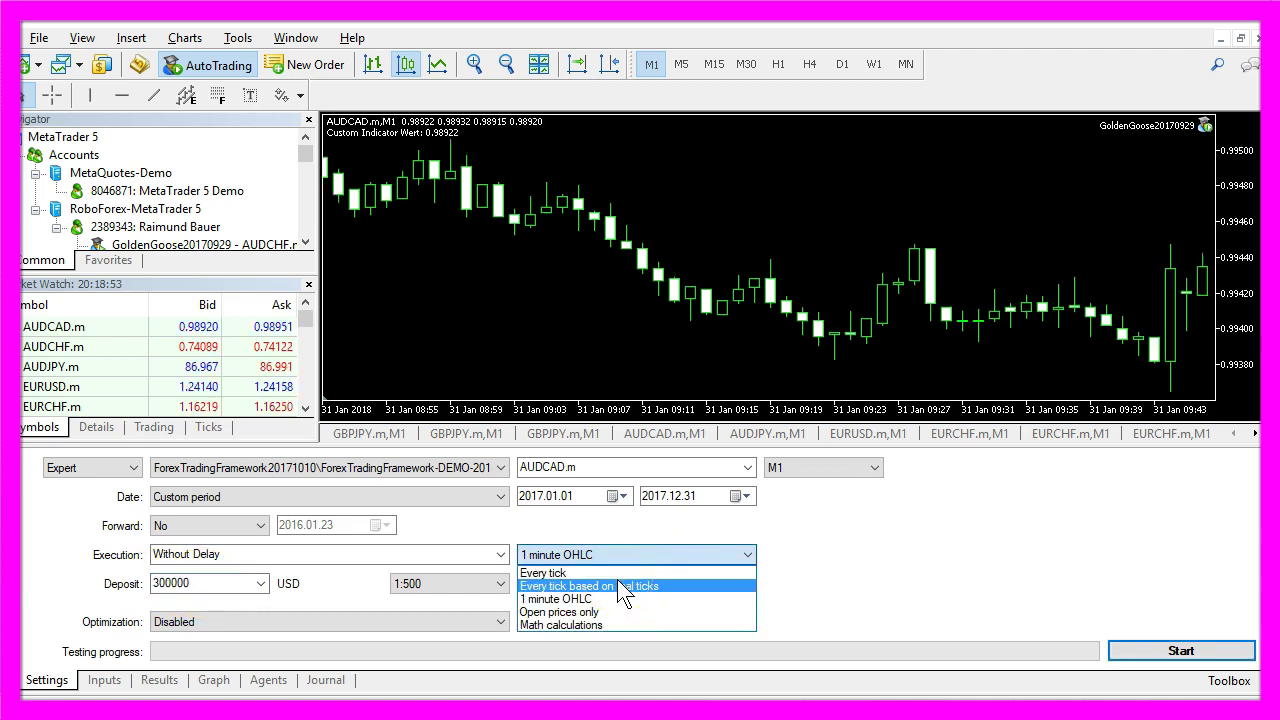
click(560, 576)
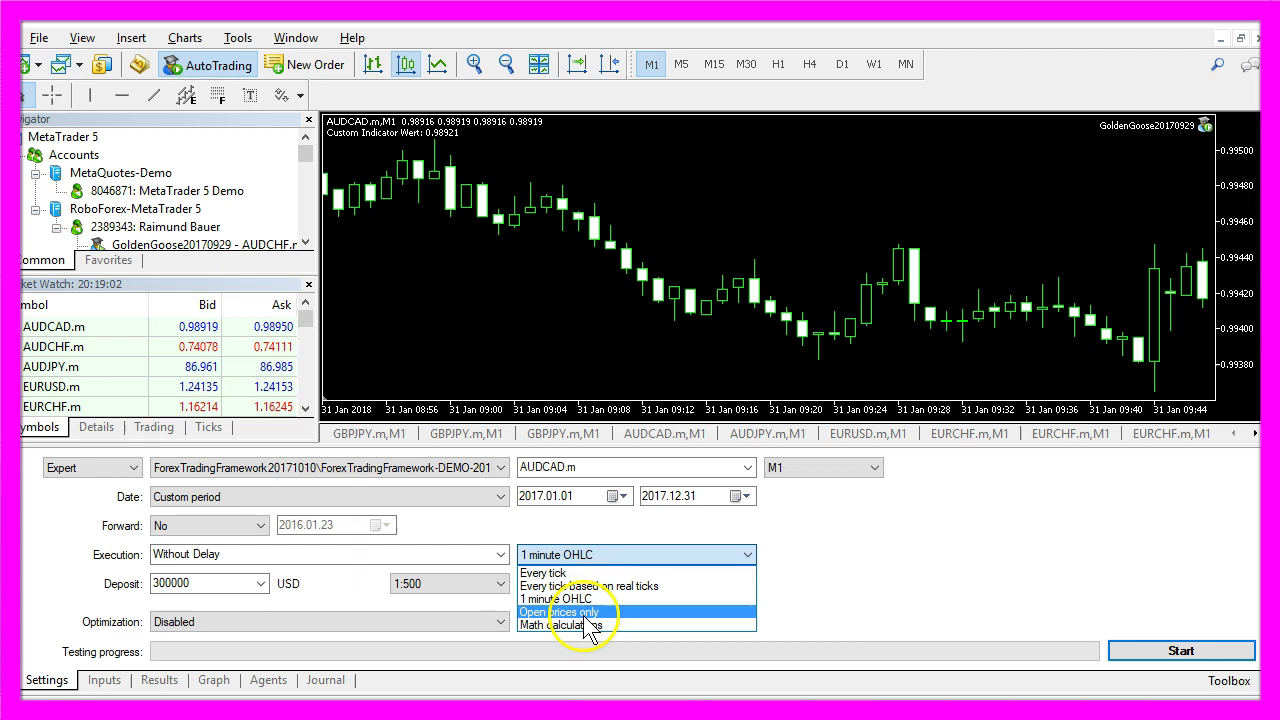
click(575, 612)
click(1131, 651)
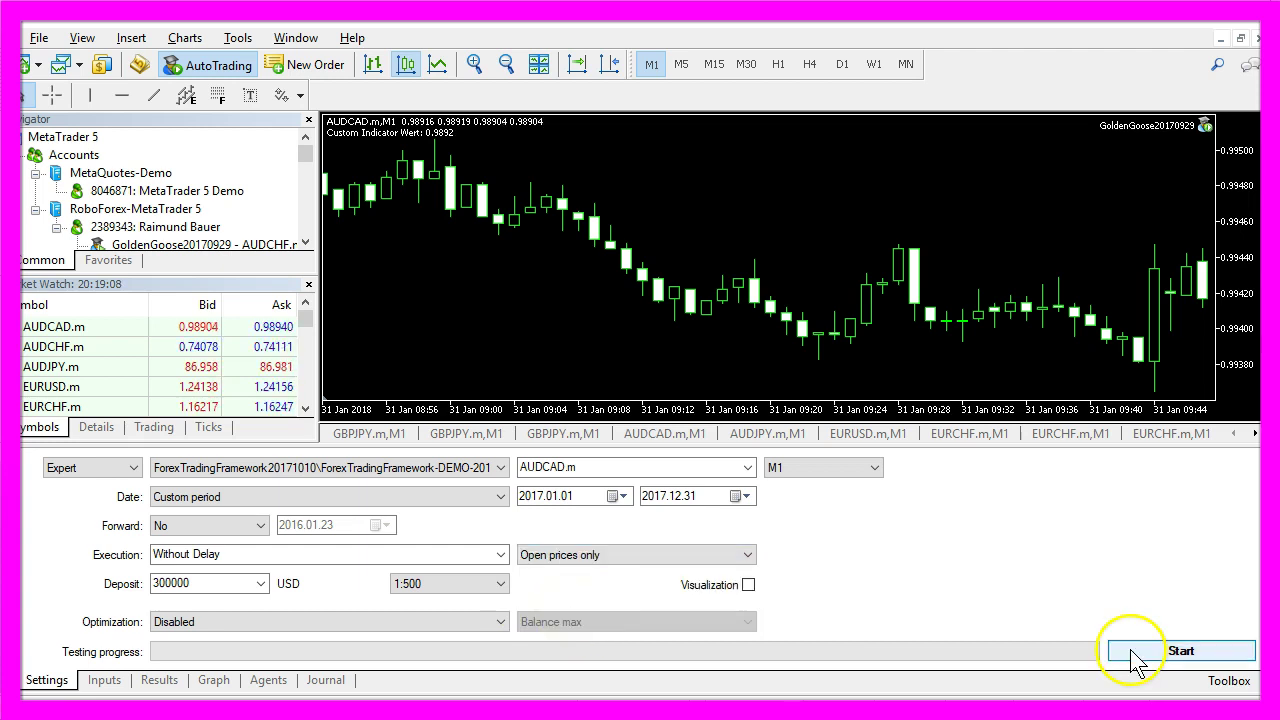
click(158, 680)
click(918, 668)
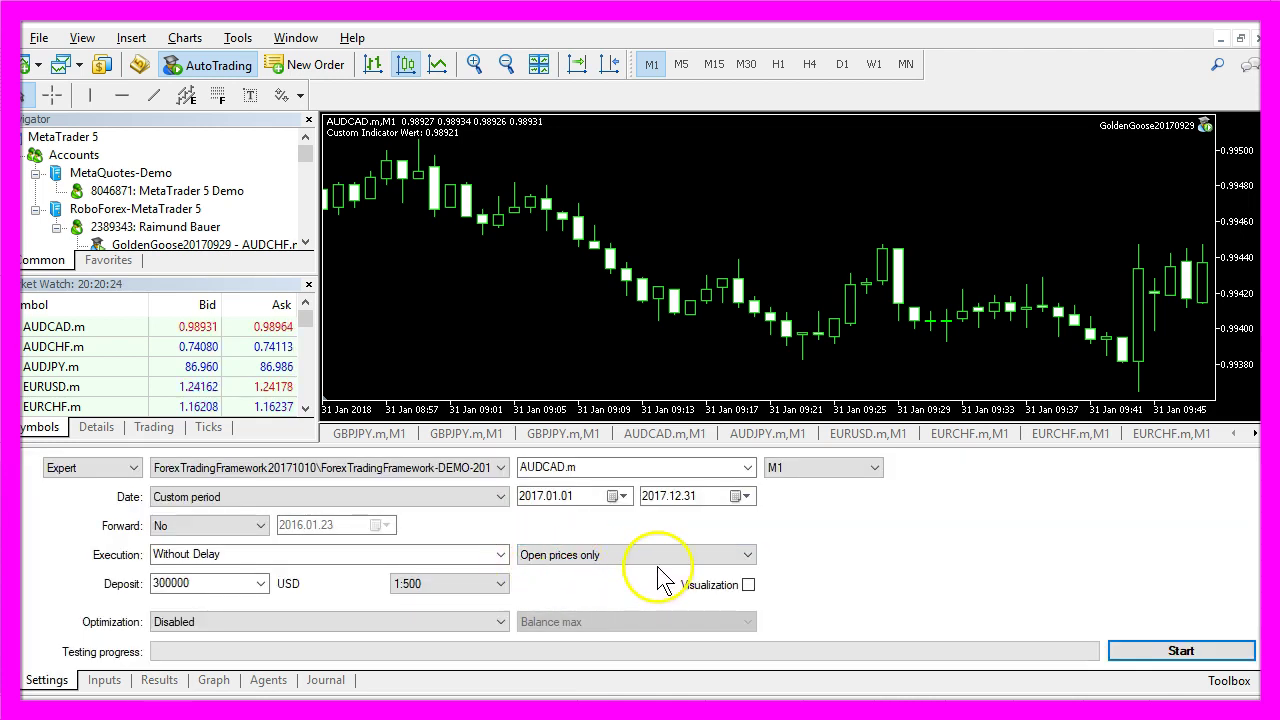
Switch modelling to 1 minute OHLC, comment out SetPositionSize() for a fixed 0.0001, and rerun.
click(637, 564)
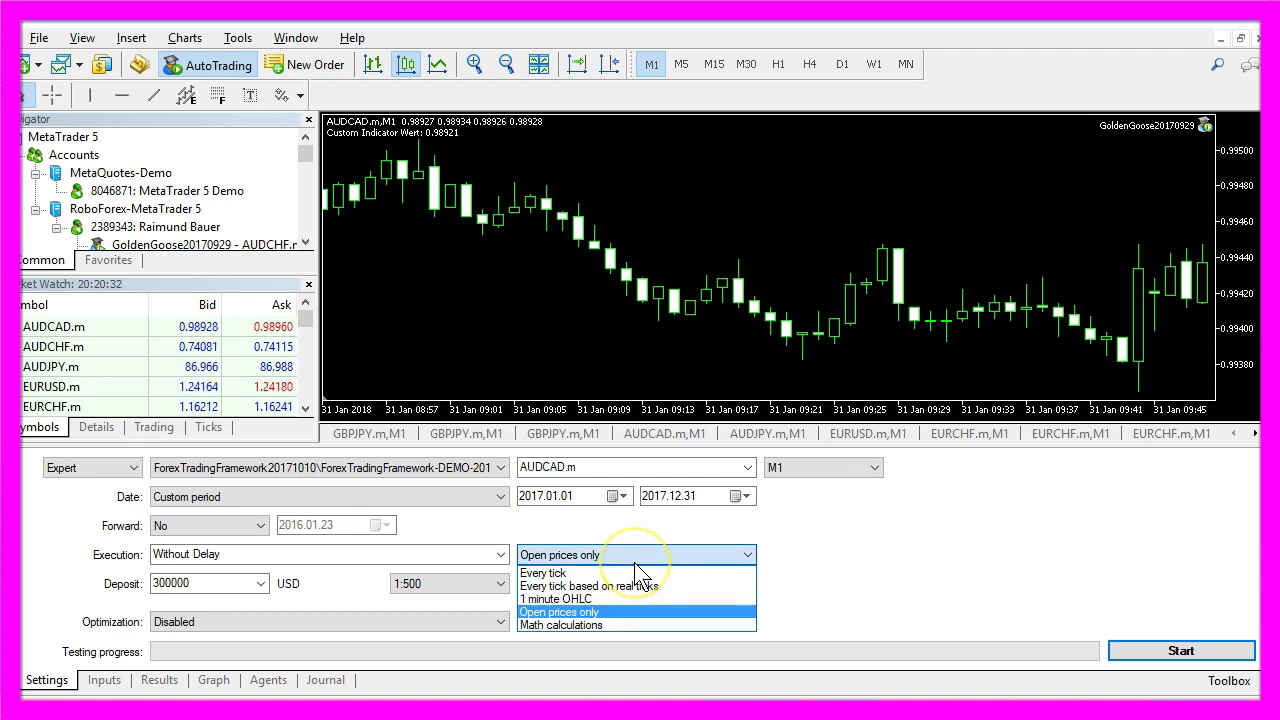
click(579, 598)
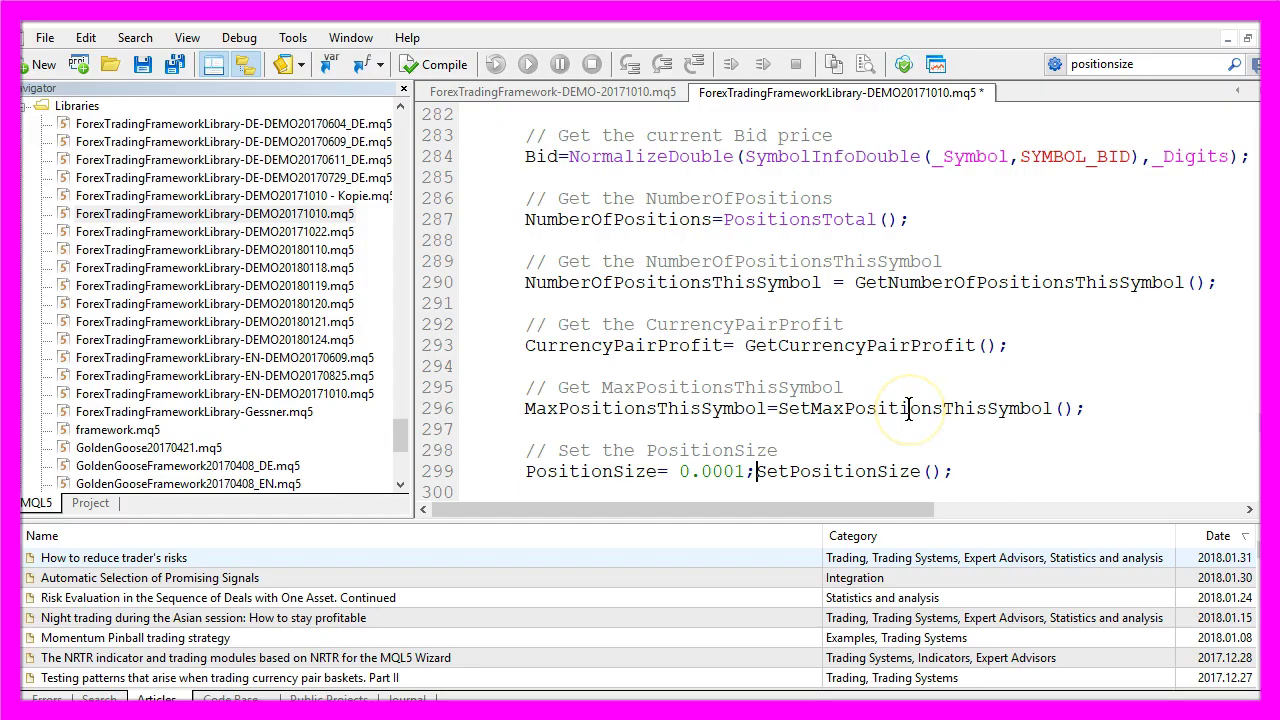
text(// SetPositionSize();)
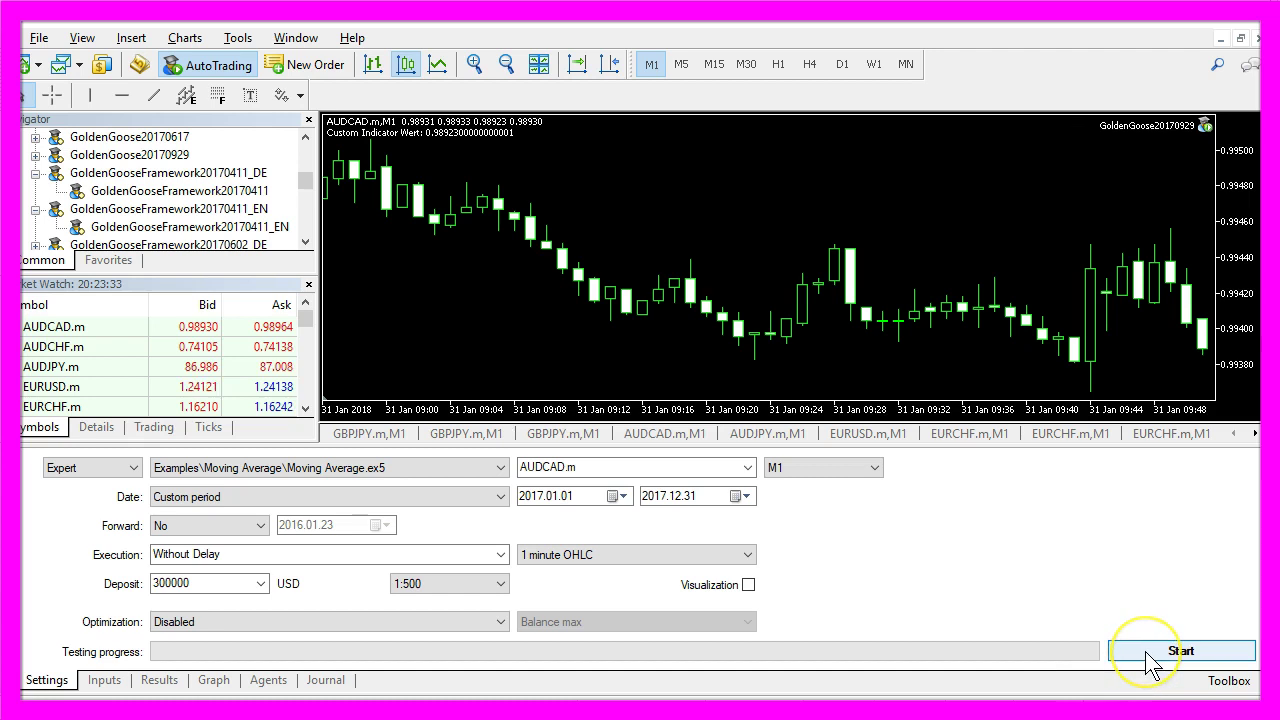
click(1149, 660)
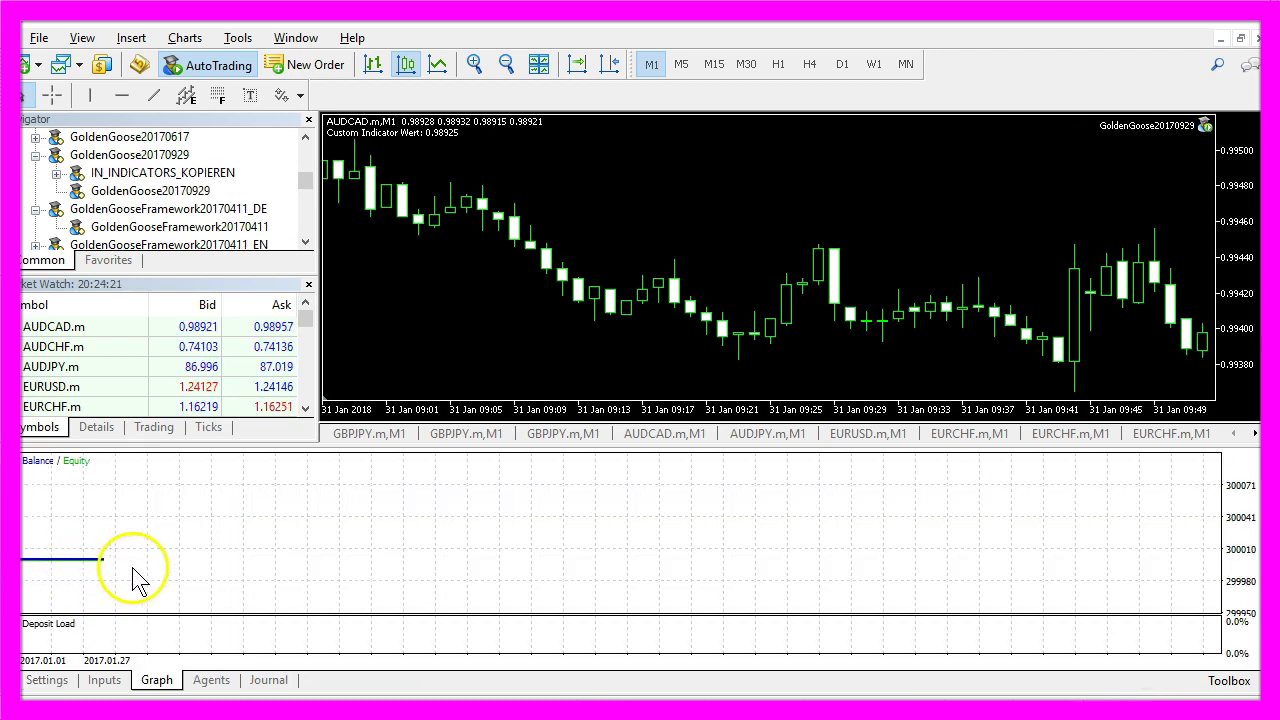
Read the tester Journal showing market orders failing with [invalid volume].
click(262, 679)
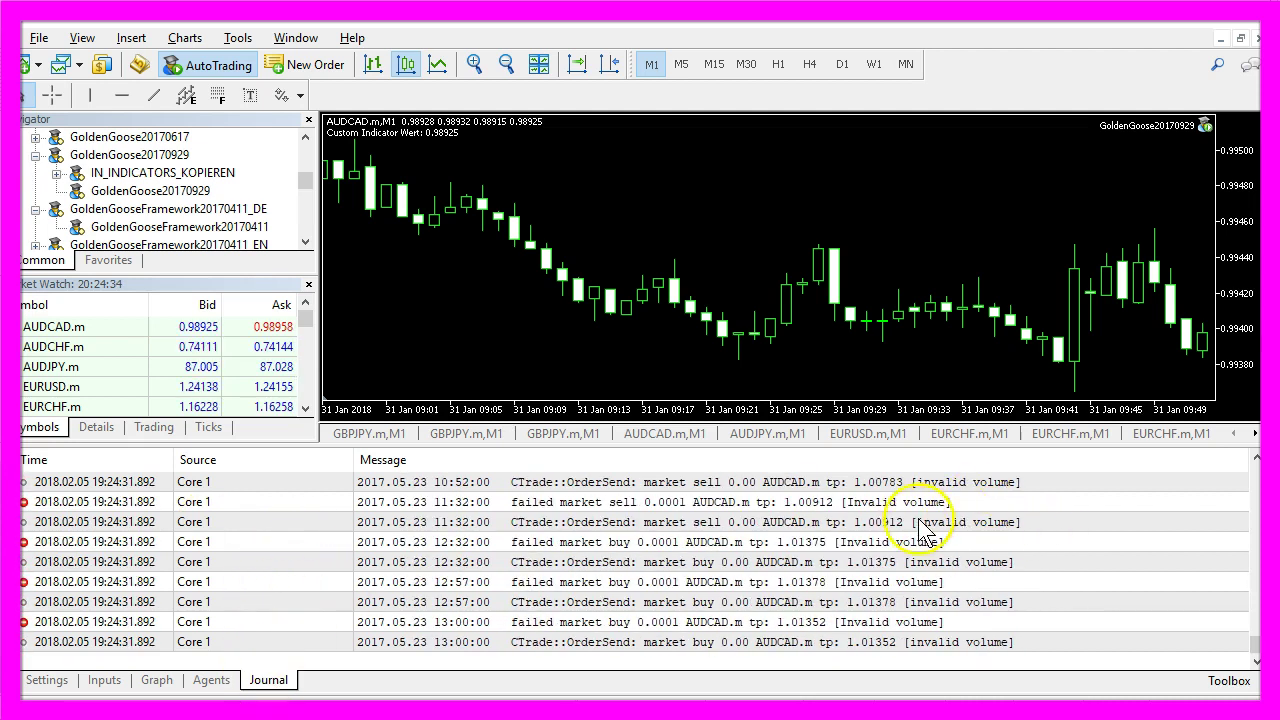
click(955, 520)
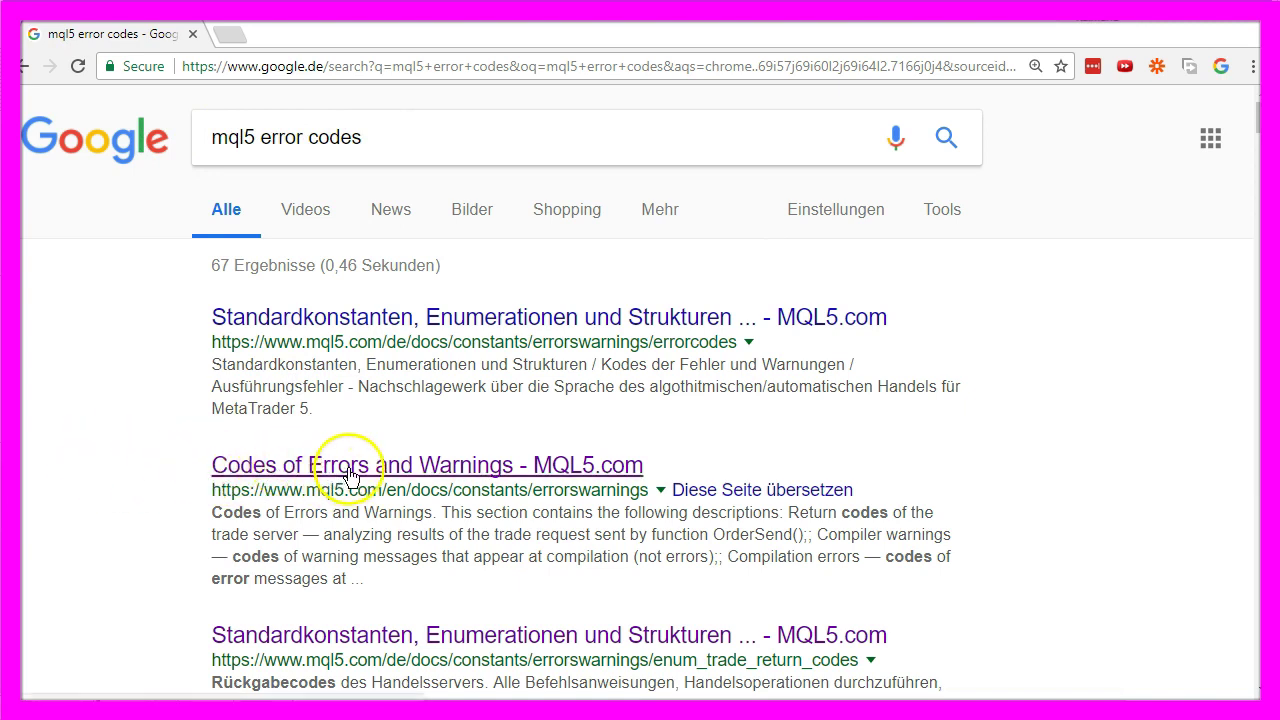
Open MQL5's Codes of Errors and Warnings page and its trade server return codes list.
click(481, 474)
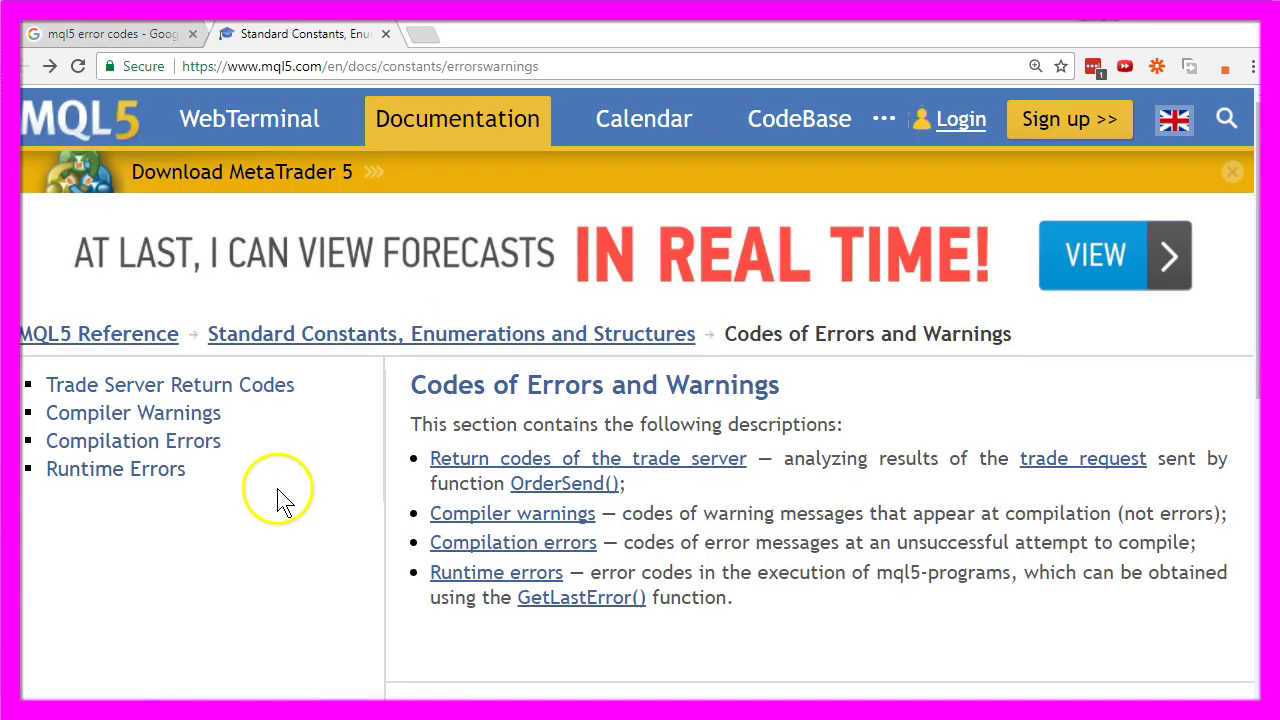
click(482, 462)
scroll(720, 443, down, 5)
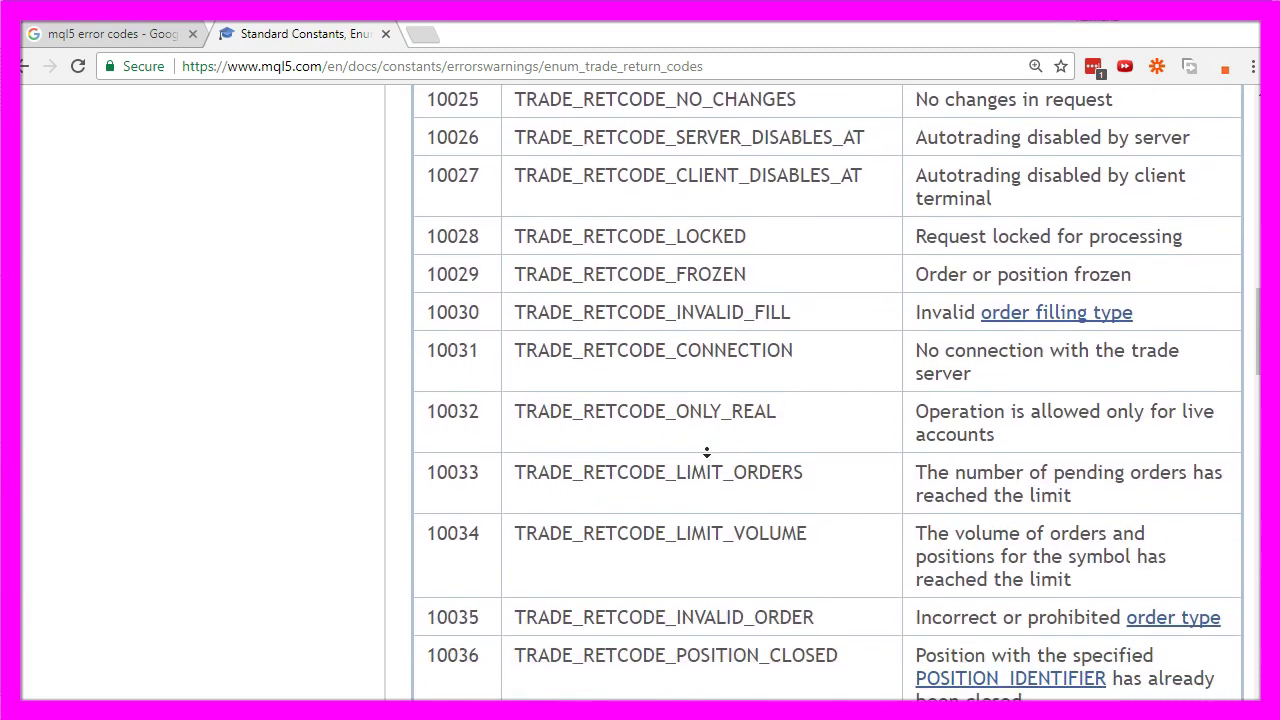
Search the page for 'stop' and mark TRADE_RETCODE_INVALID_VOLUME, code 10014.
key(ctrl+f)
text(stop)
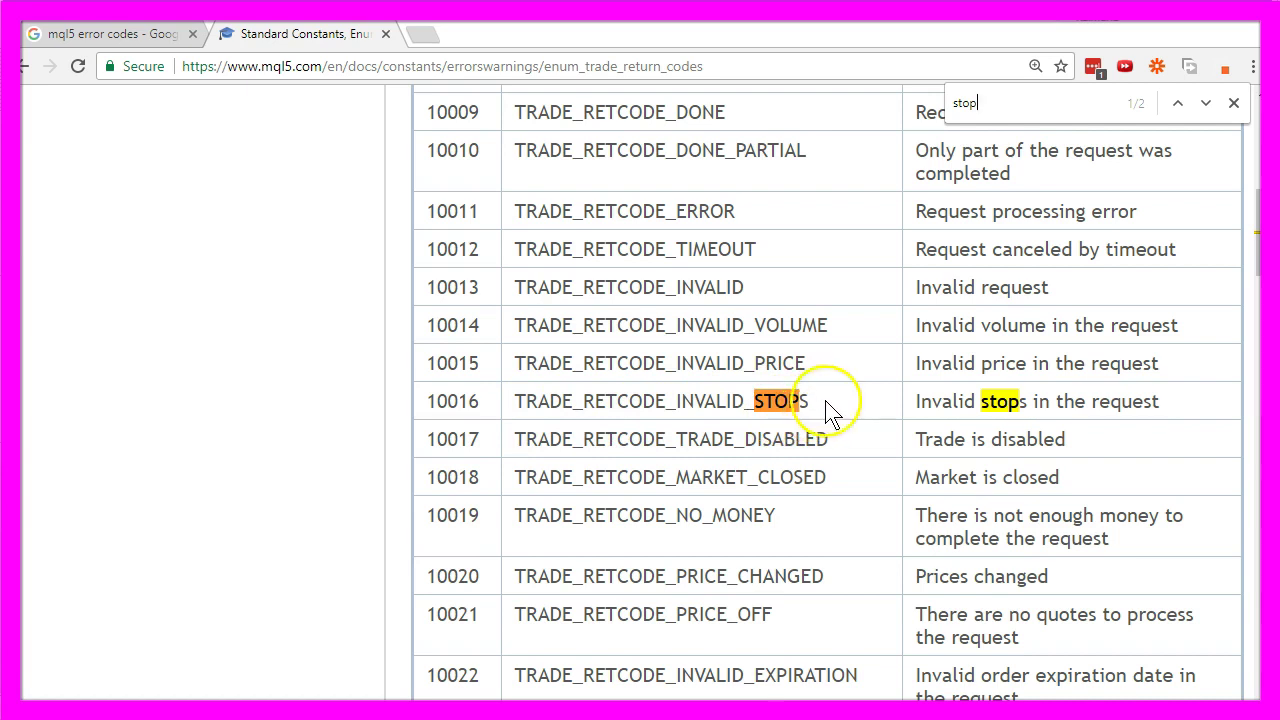
drag(828, 326, 676, 327)
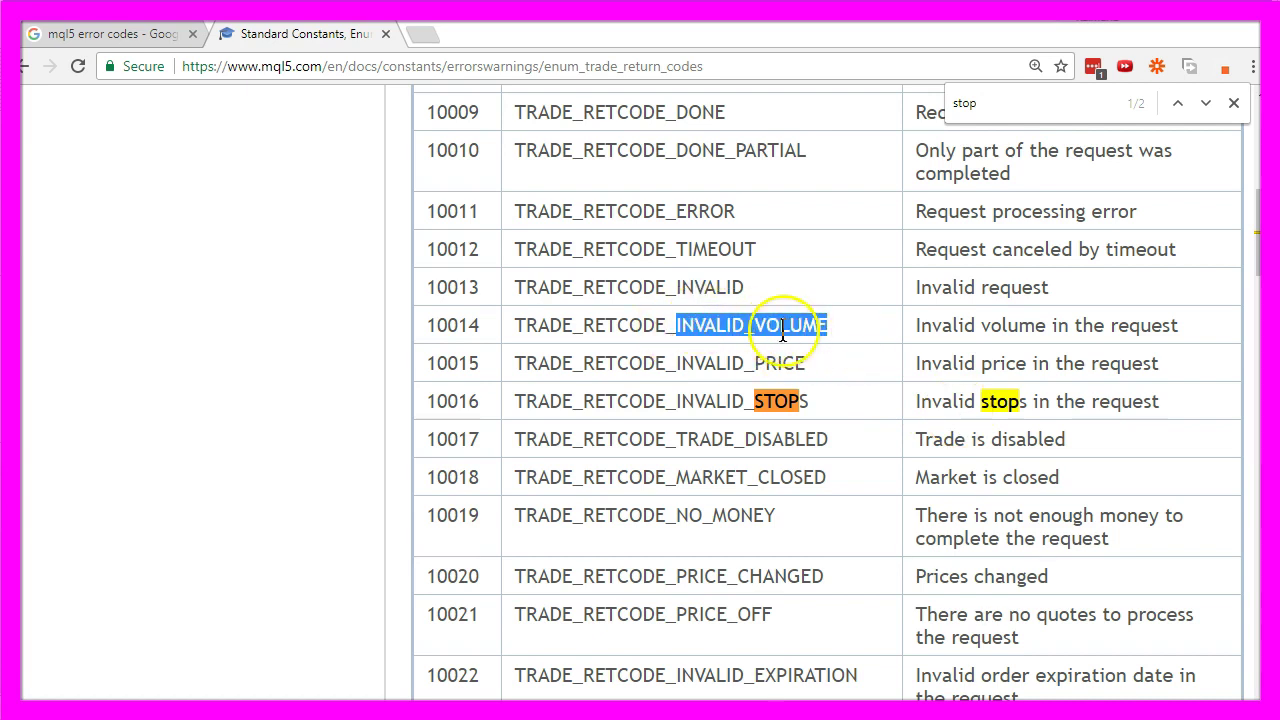
key(alt+Tab)
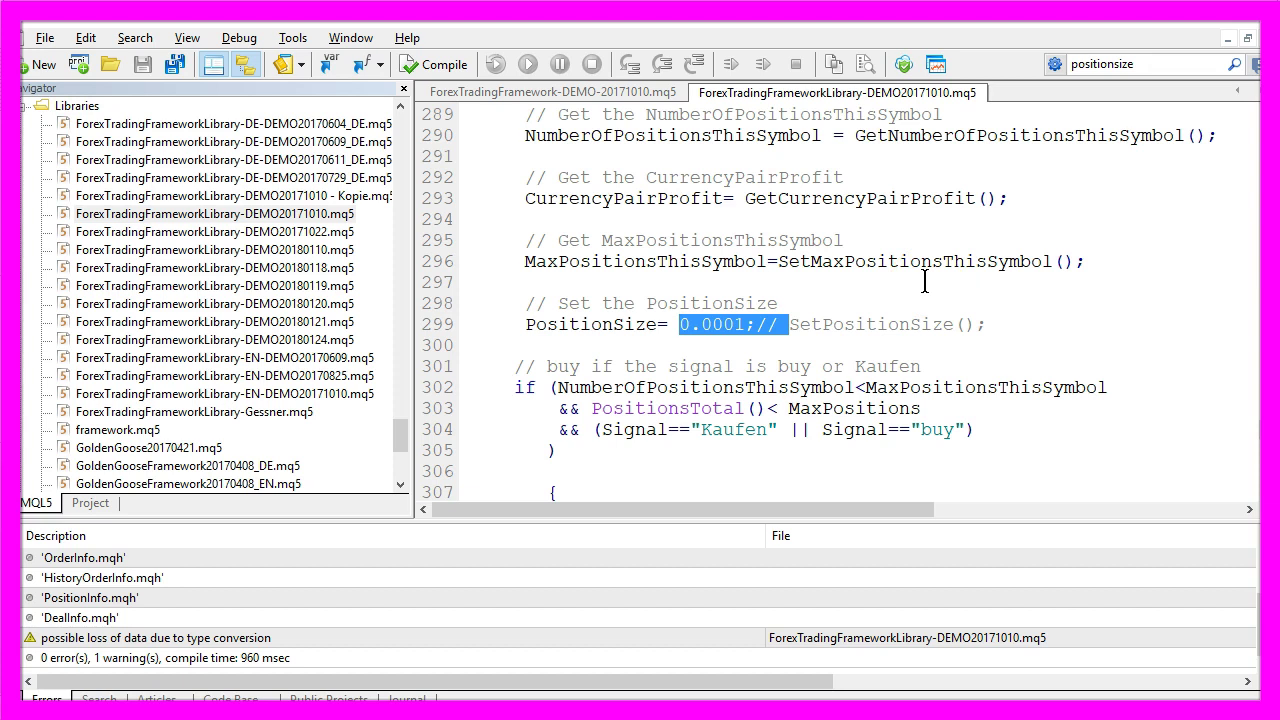
Remove the fixed 0.0001 so PositionSize calls SetPositionSize(), recompile, and restart the backtest.
key(Delete)
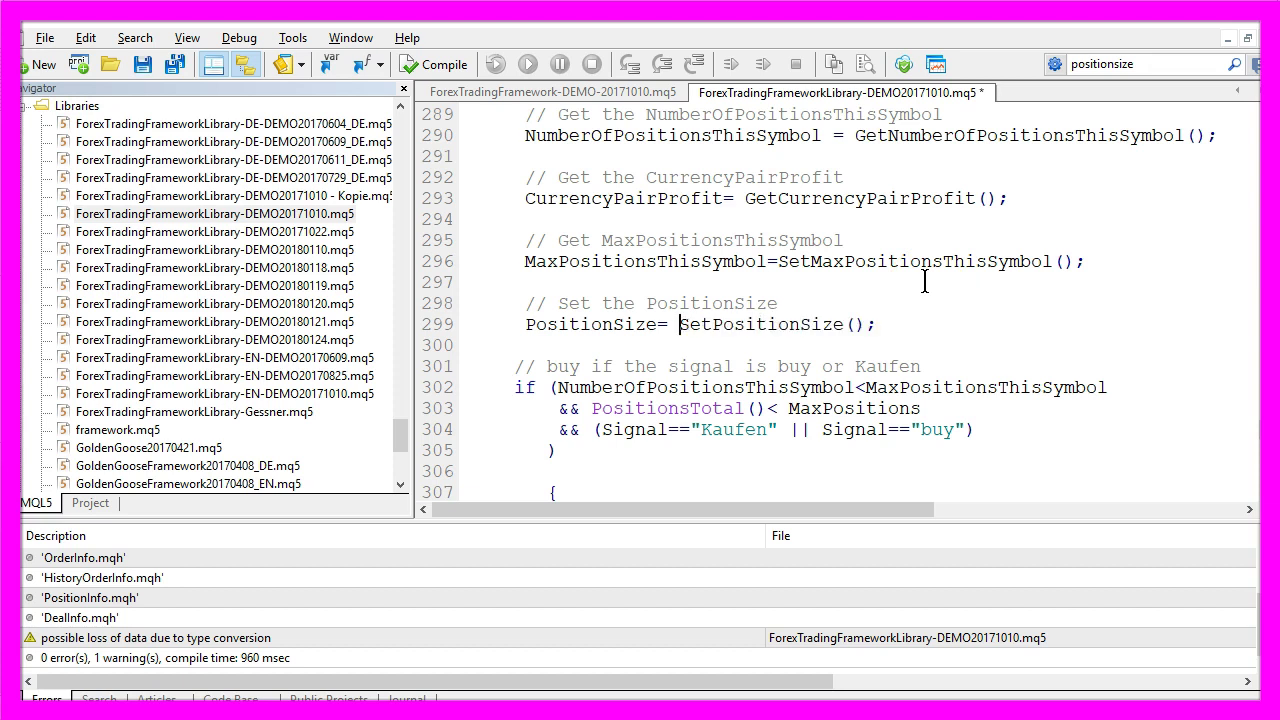
click(433, 64)
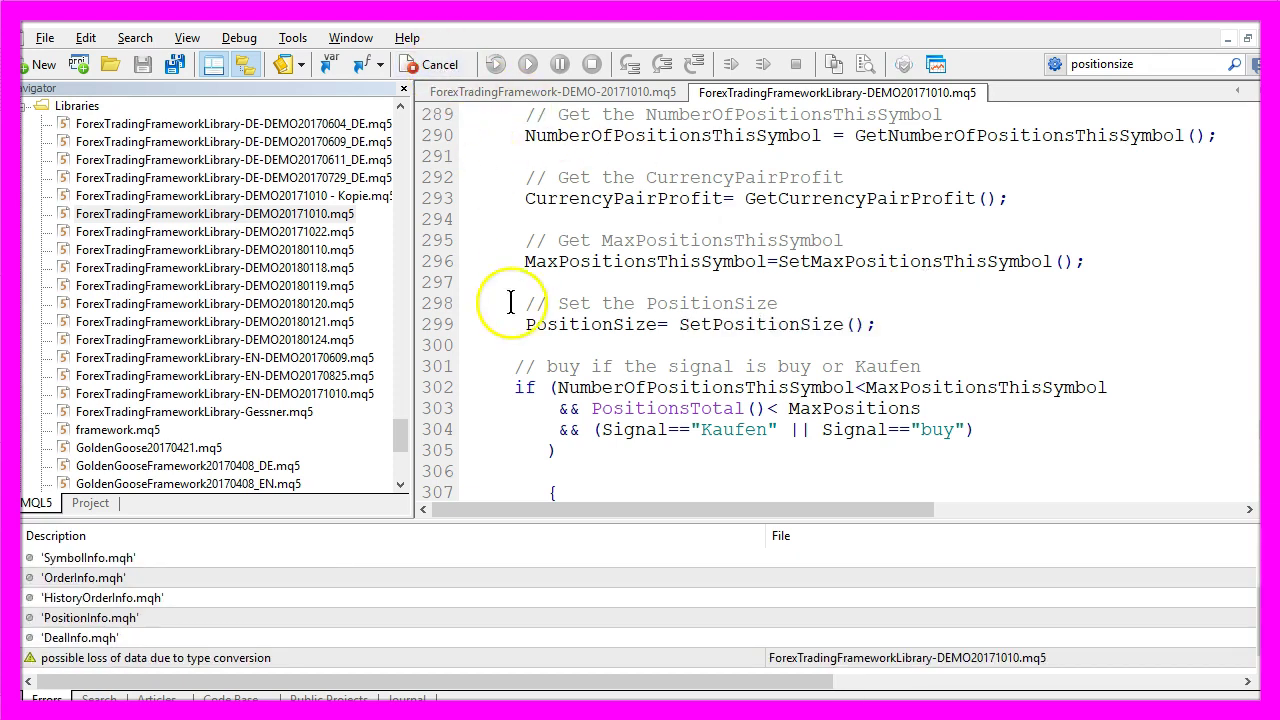
key(alt+Tab)
click(1150, 657)
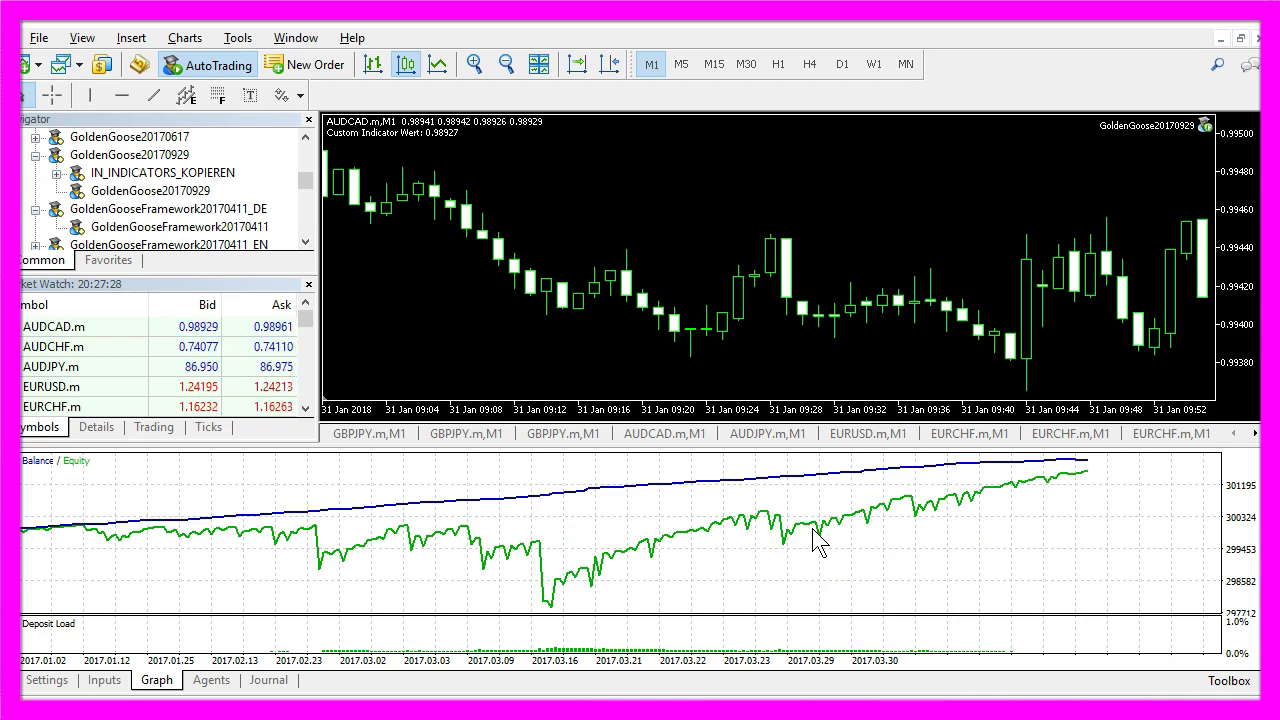
Watch the balance climb past 305 000 into late September 2017, then check the Journal.
click(886, 537)
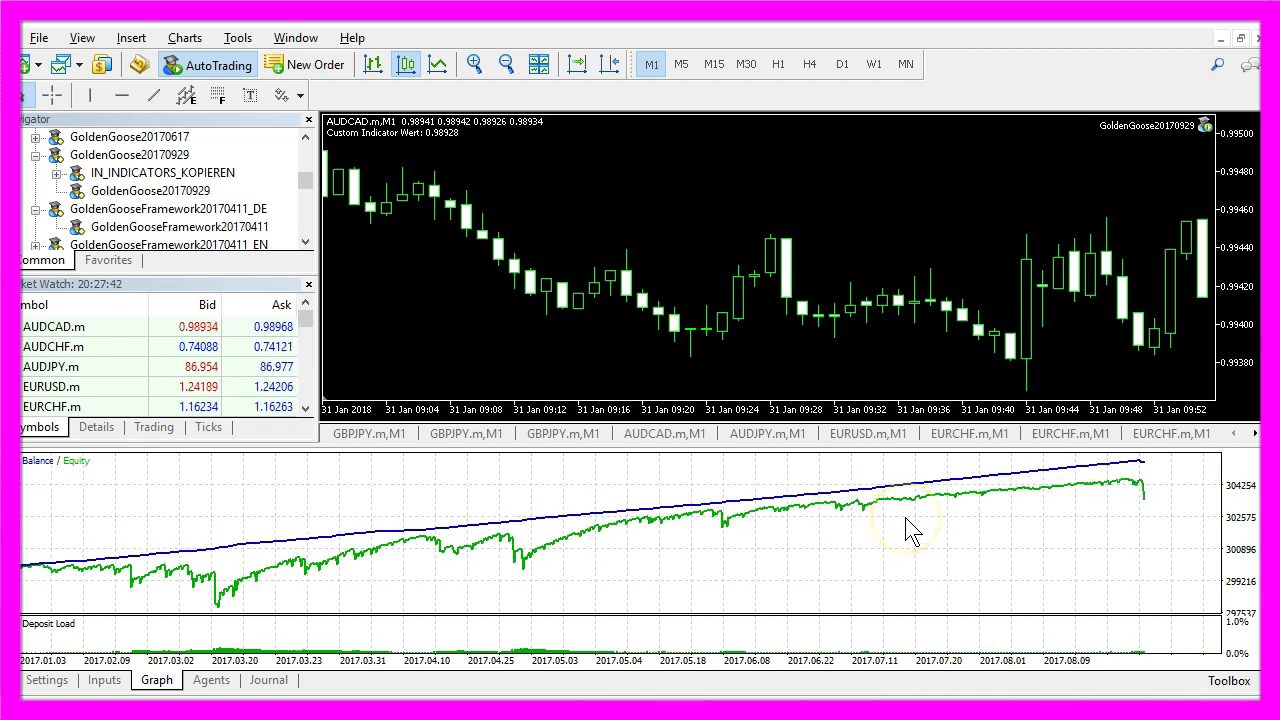
click(268, 680)
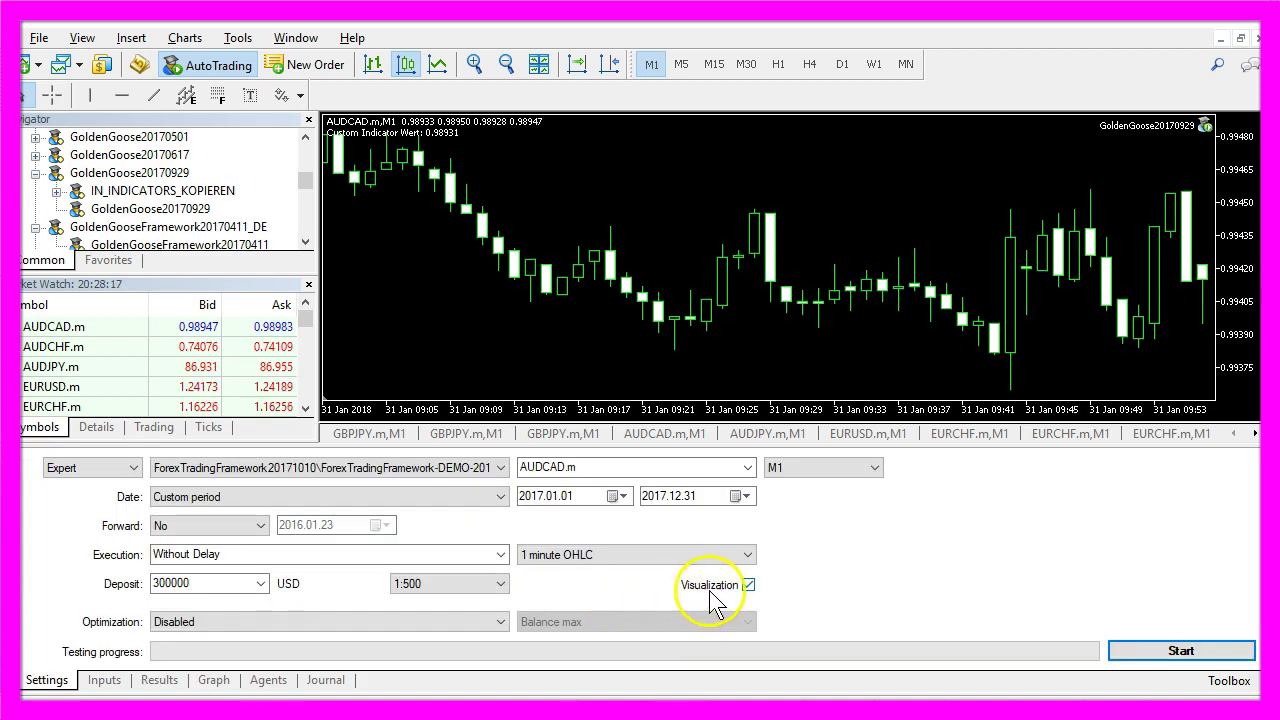
Start the visual AUDCAD backtest and show its Journal, balance/equity graph and open positions list.
click(1158, 652)
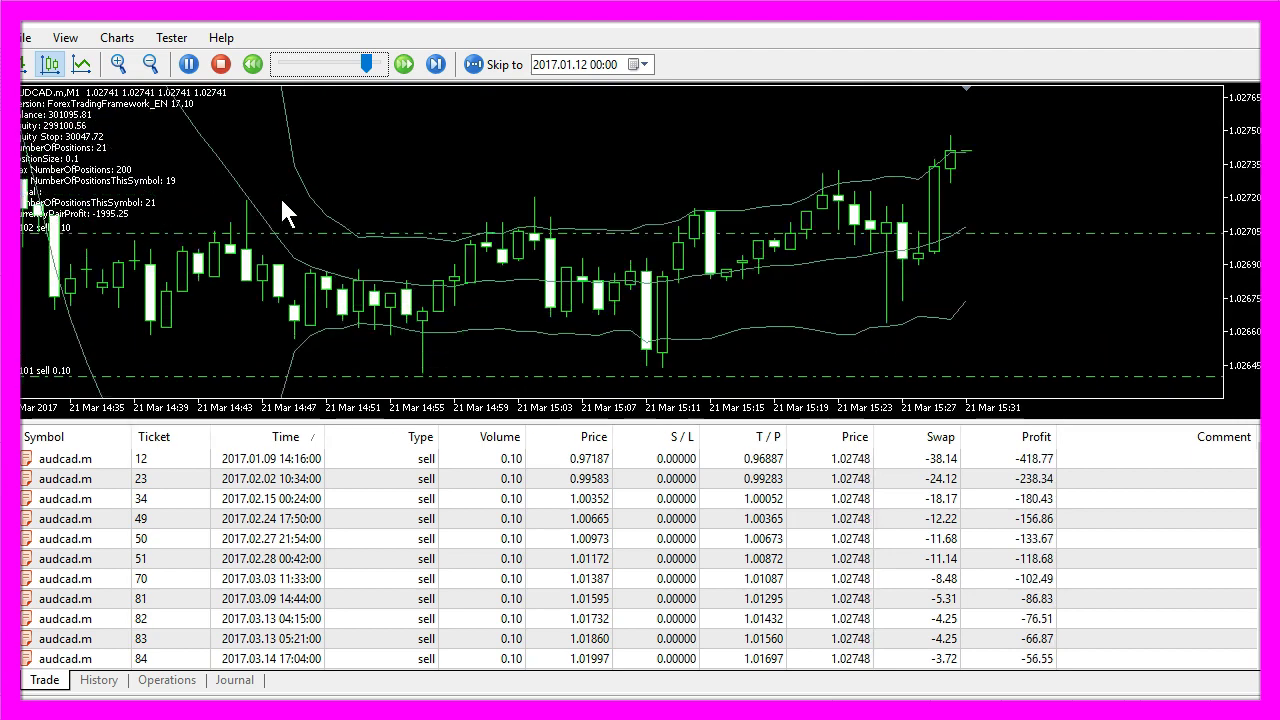
click(240, 681)
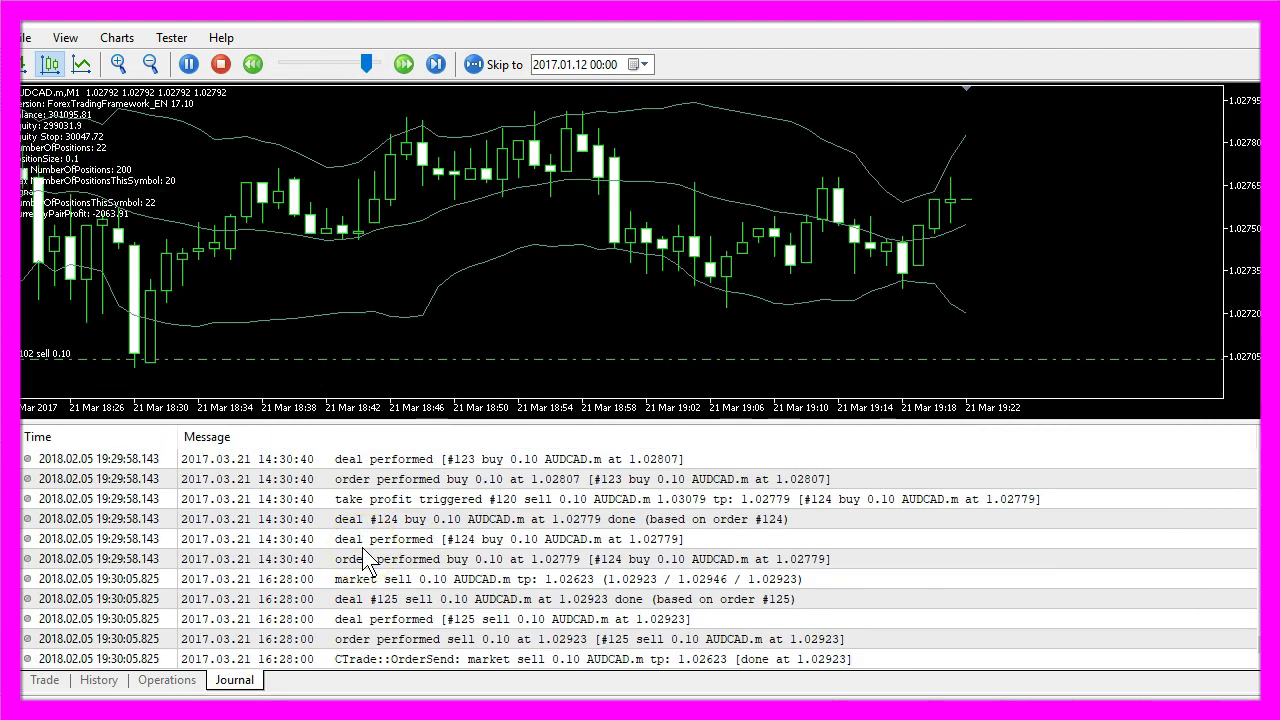
key(ctrl+r)
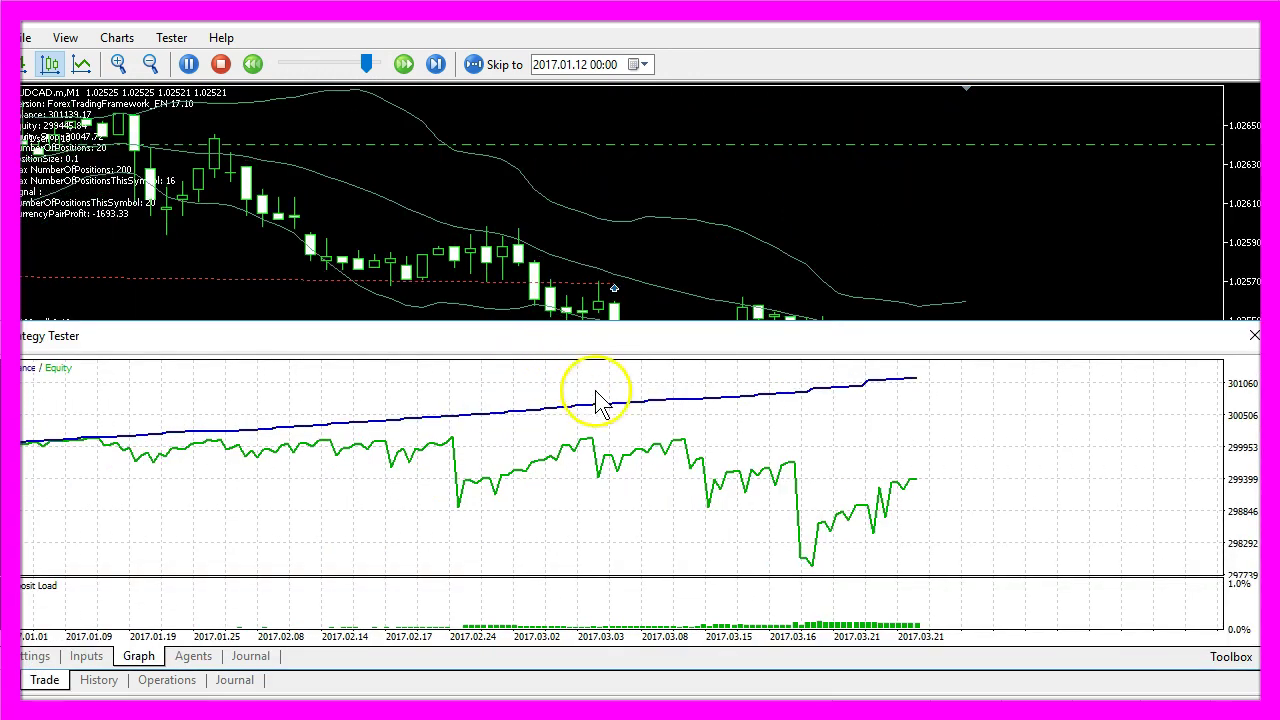
key(ctrl+t)
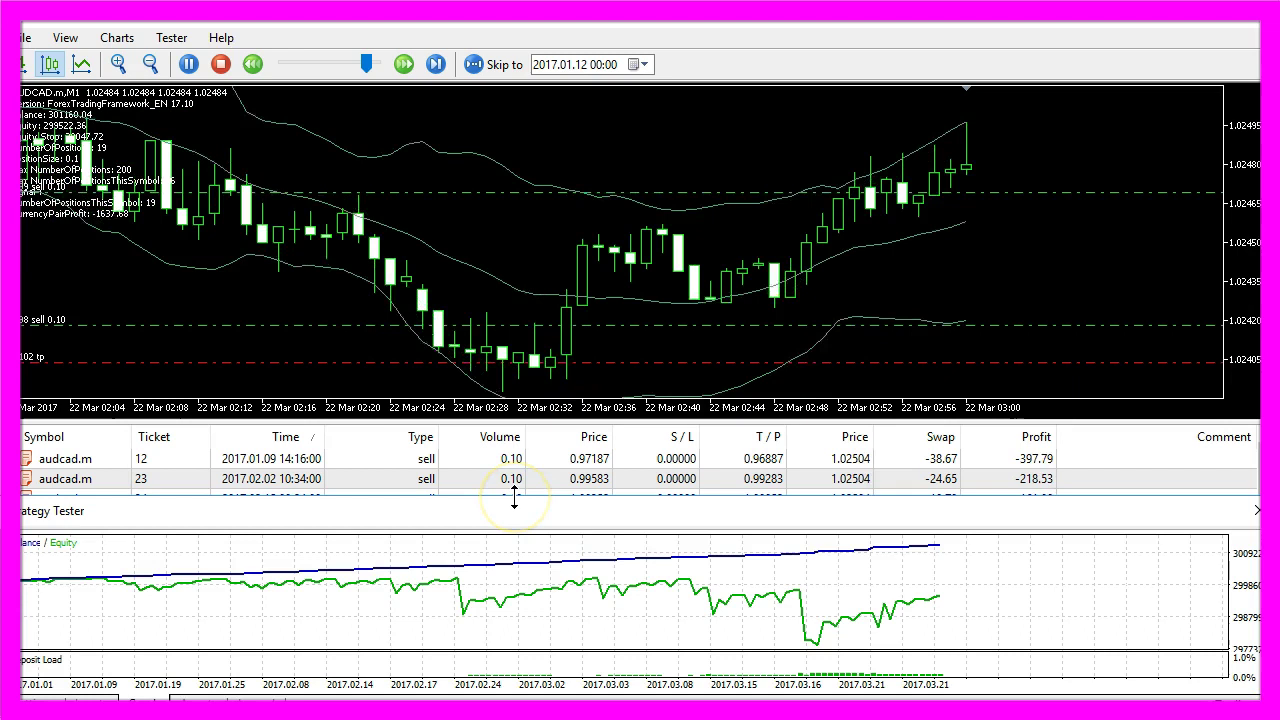